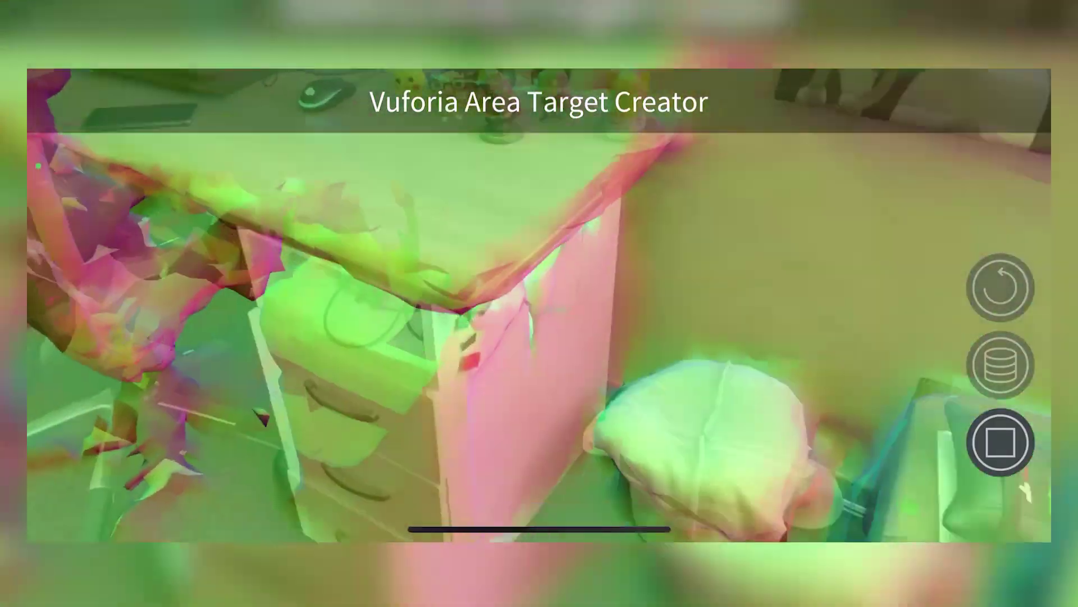
Step: Stop the scan, confirm the saved area target, and load room1 from the saved targets
click(1000, 441)
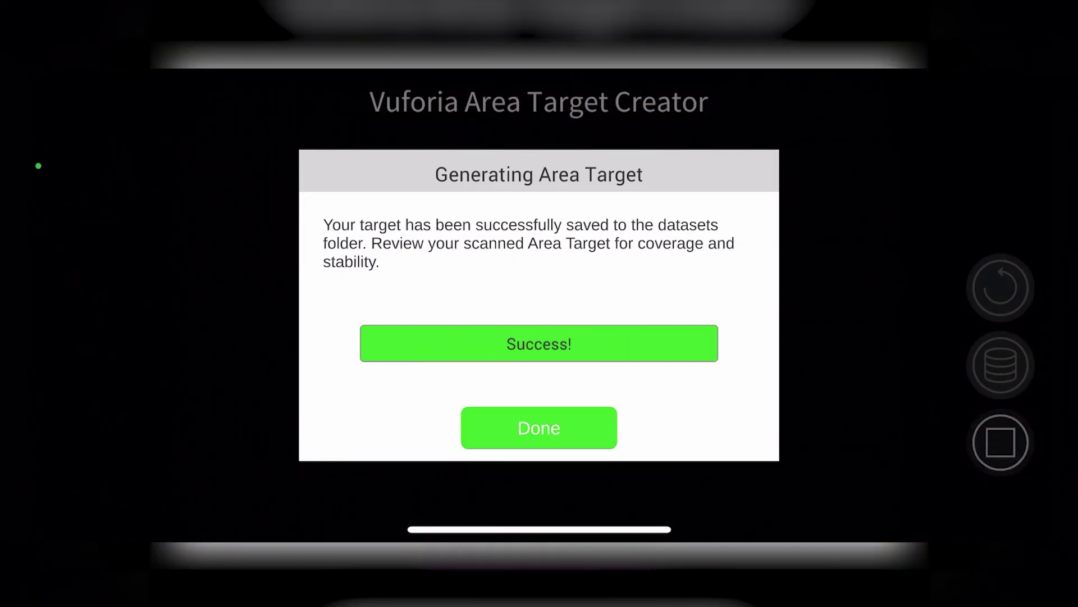
click(540, 427)
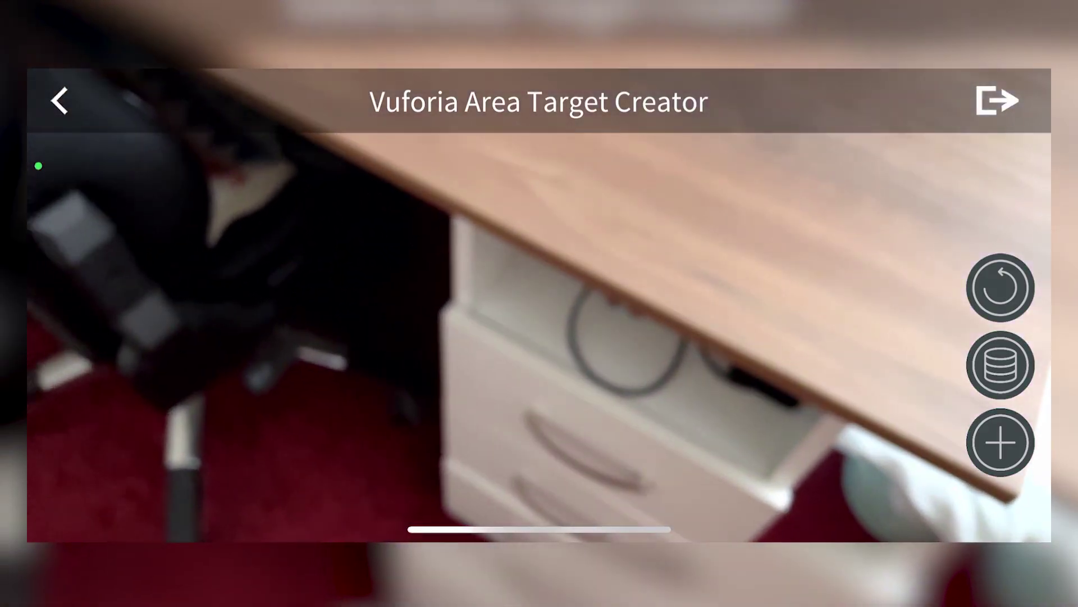
click(1000, 366)
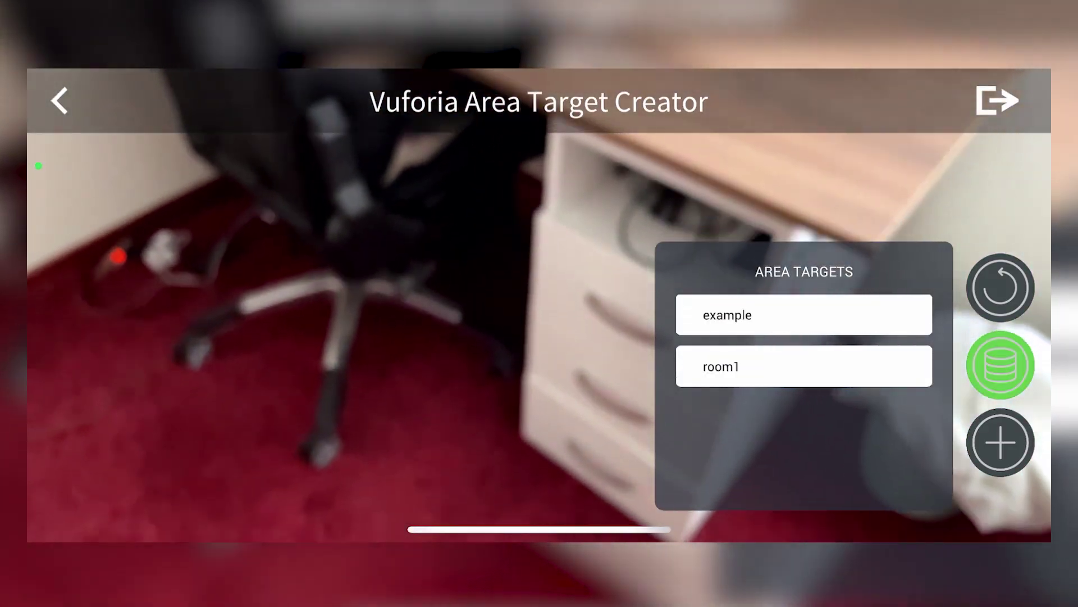
click(804, 366)
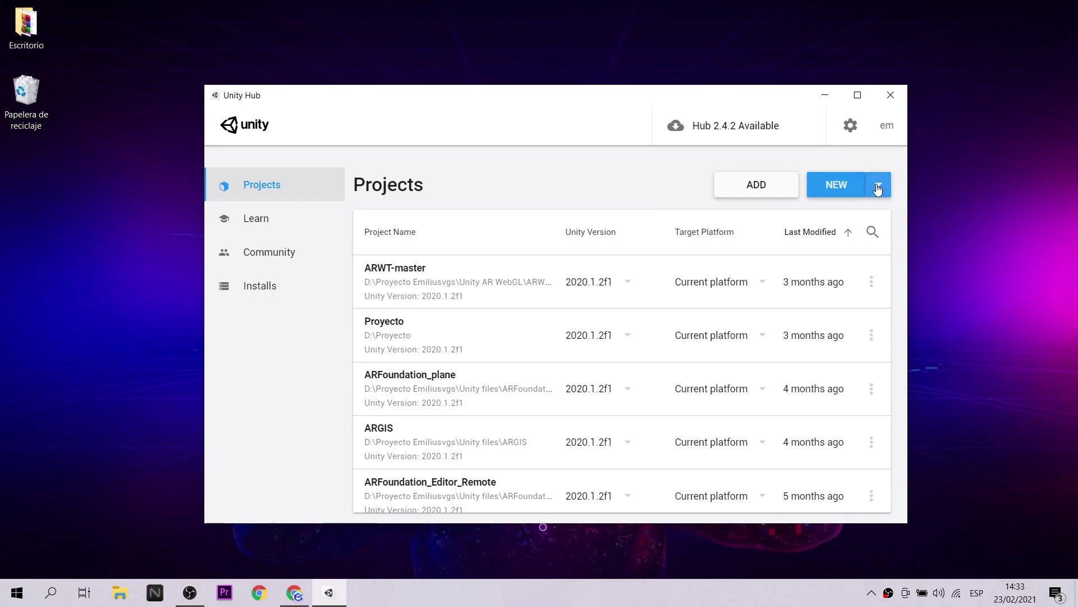
Step: Start a new project with Unity version 2020.1.2f1 from the NEW dropdown
click(878, 188)
click(784, 191)
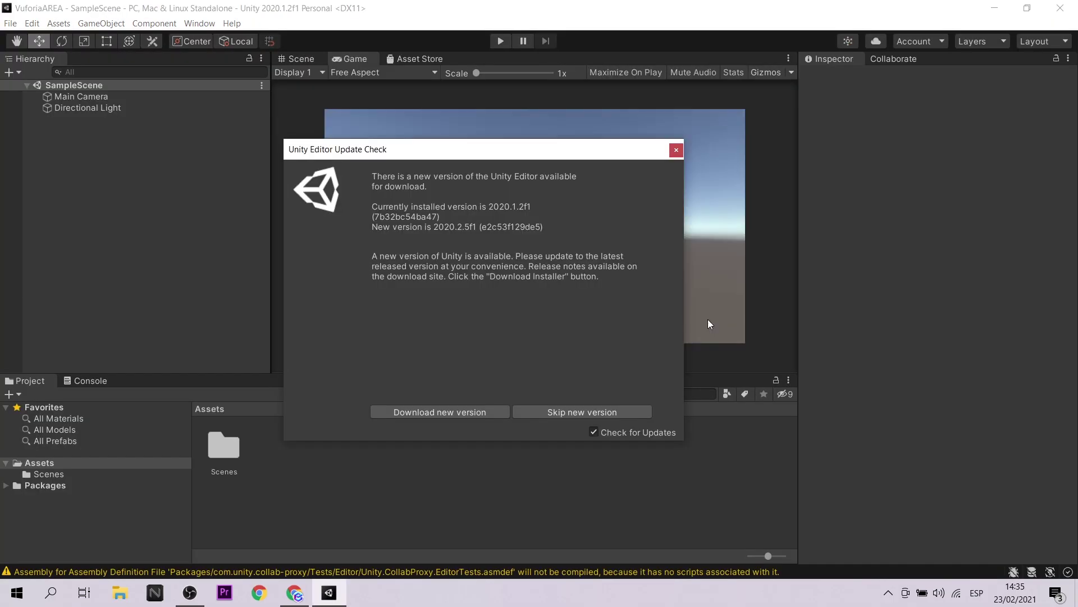
Step: Dismiss the update check and switch the build platform to Android in Build Settings
click(676, 149)
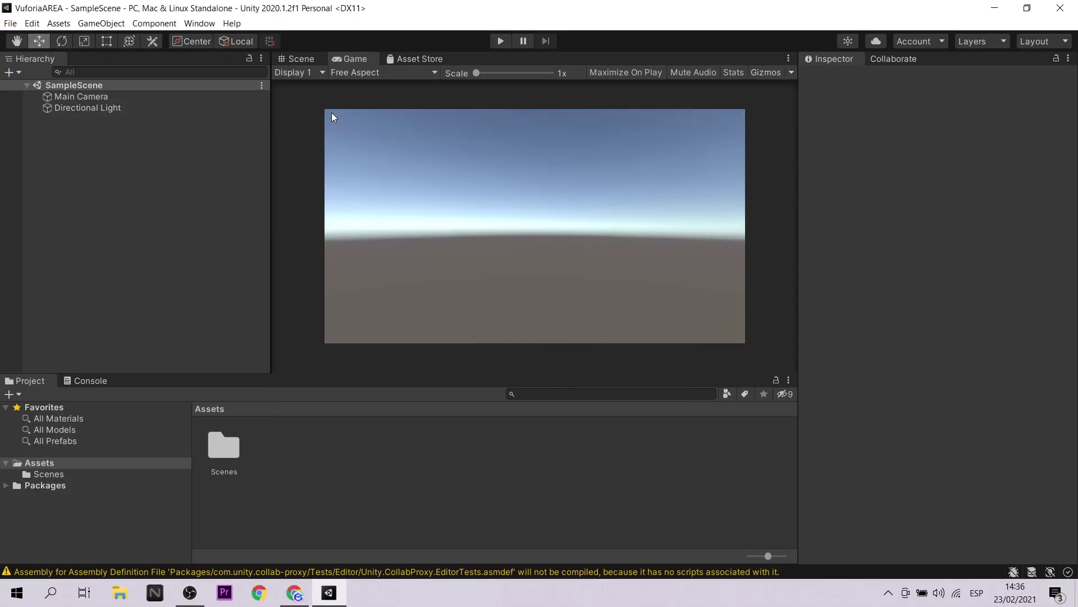
click(199, 23)
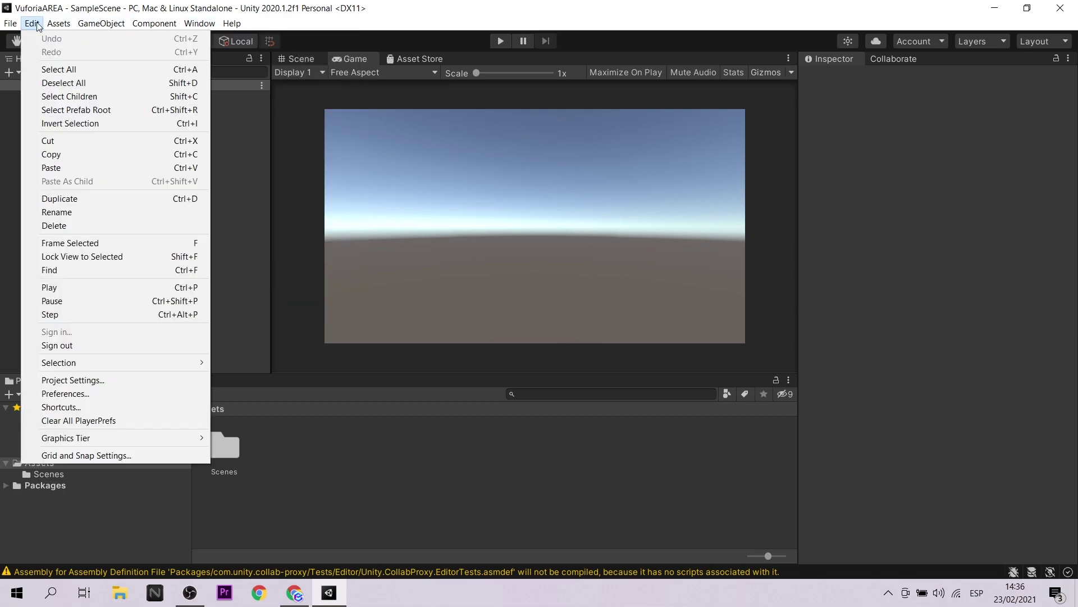
mouse_move(13, 22)
click(56, 145)
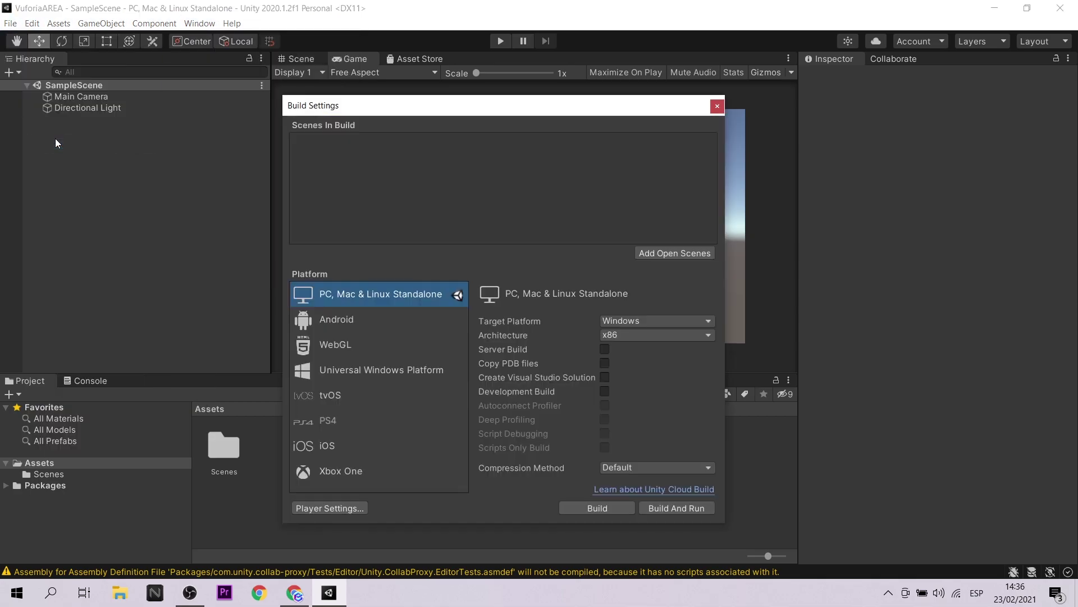
click(389, 315)
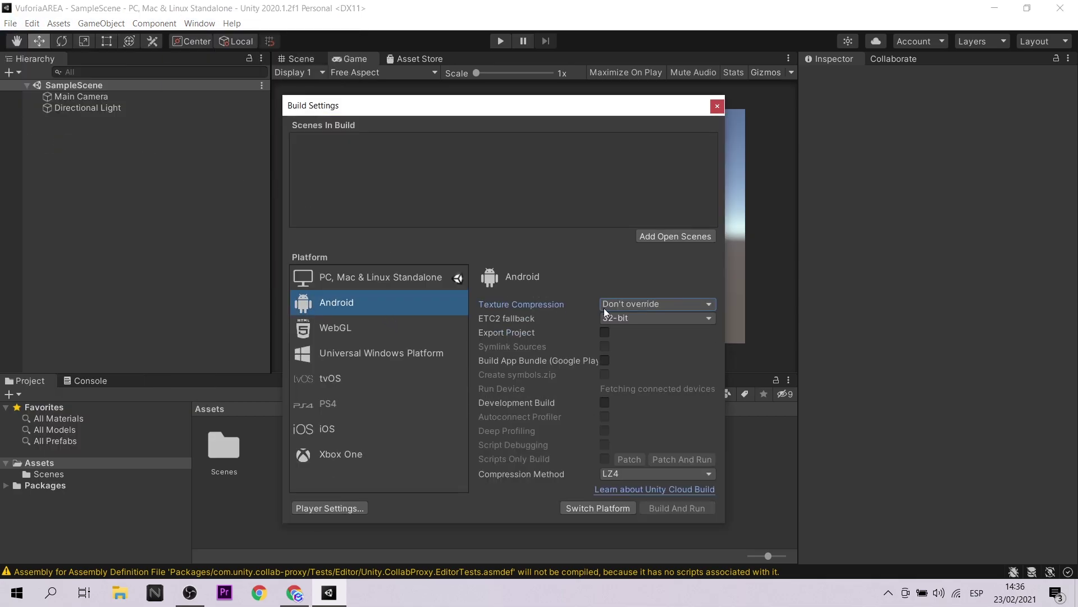
click(602, 508)
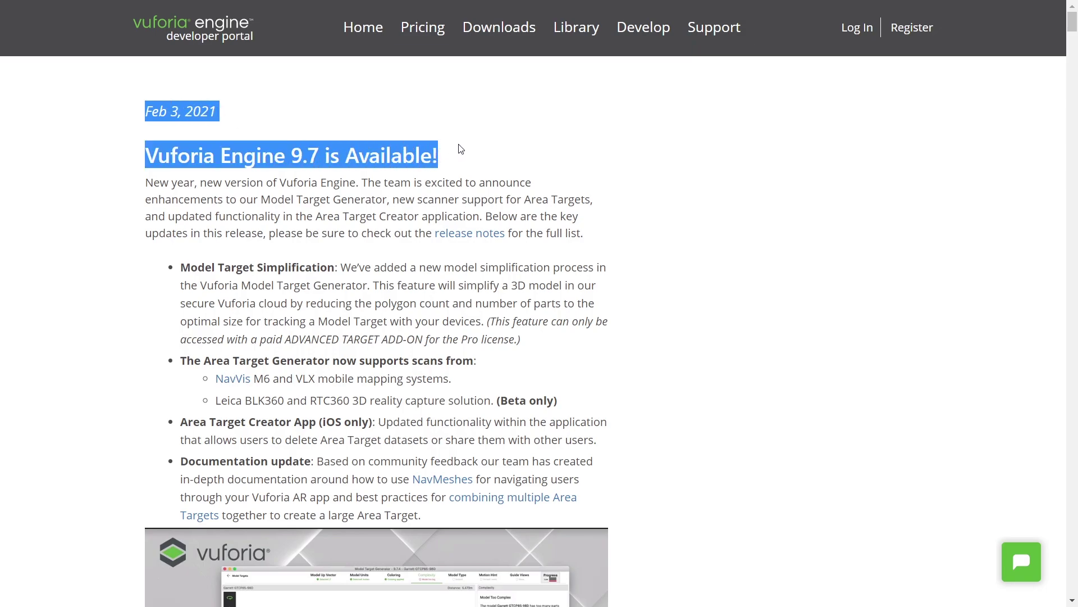
Step: Scroll through the Vuforia Engine 9.7 announcement page
scroll(777, 266, down, 1)
click(777, 266)
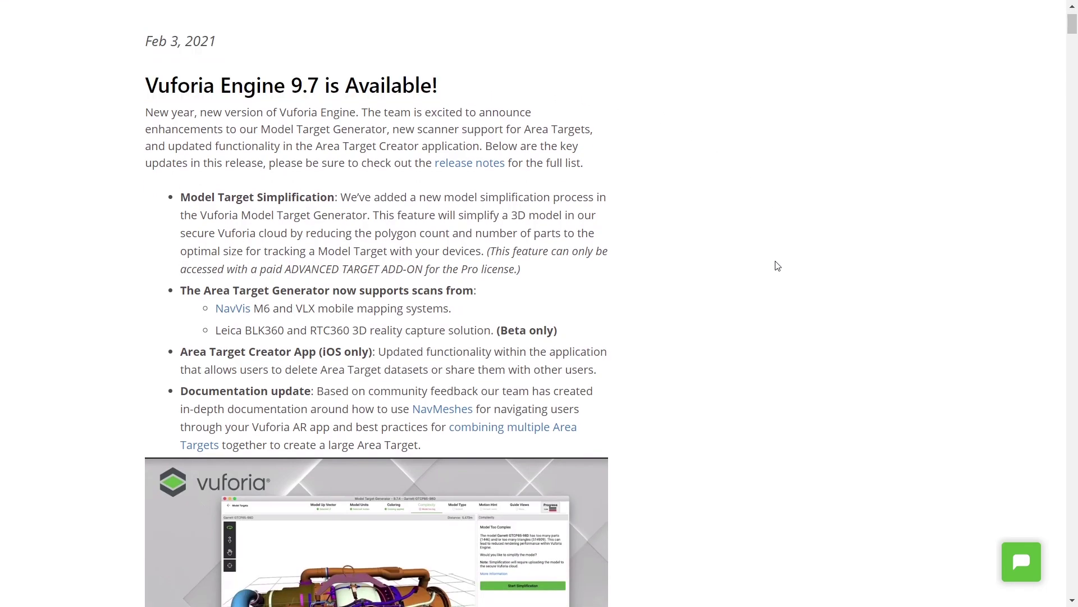
scroll(777, 266, down, 1)
scroll(777, 266, down, 1)
scroll(777, 266, down, 2)
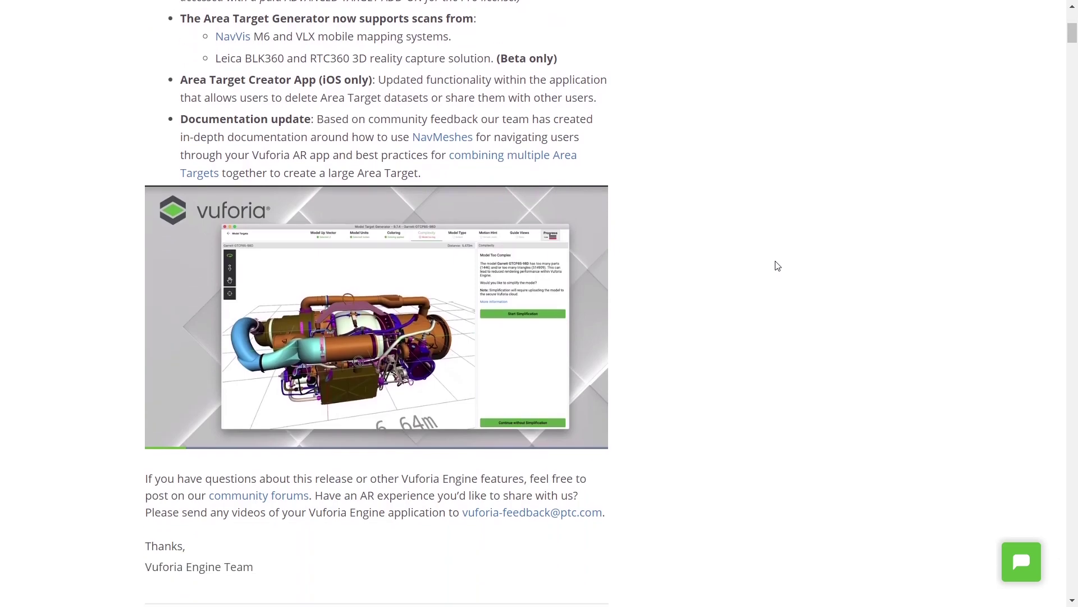
scroll(778, 266, down, 2)
scroll(777, 265, up, 3)
scroll(777, 266, up, 1)
scroll(777, 266, up, 3)
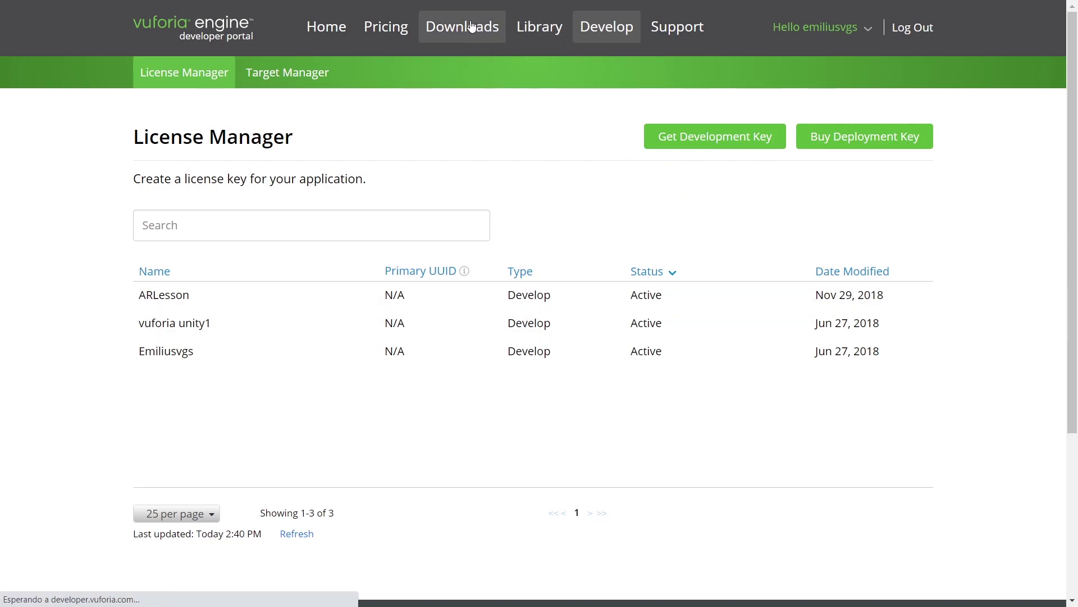
Step: Download the 'Add Vuforia Engine to a Unity Project' package from the SDK page, accepting the licence
click(465, 53)
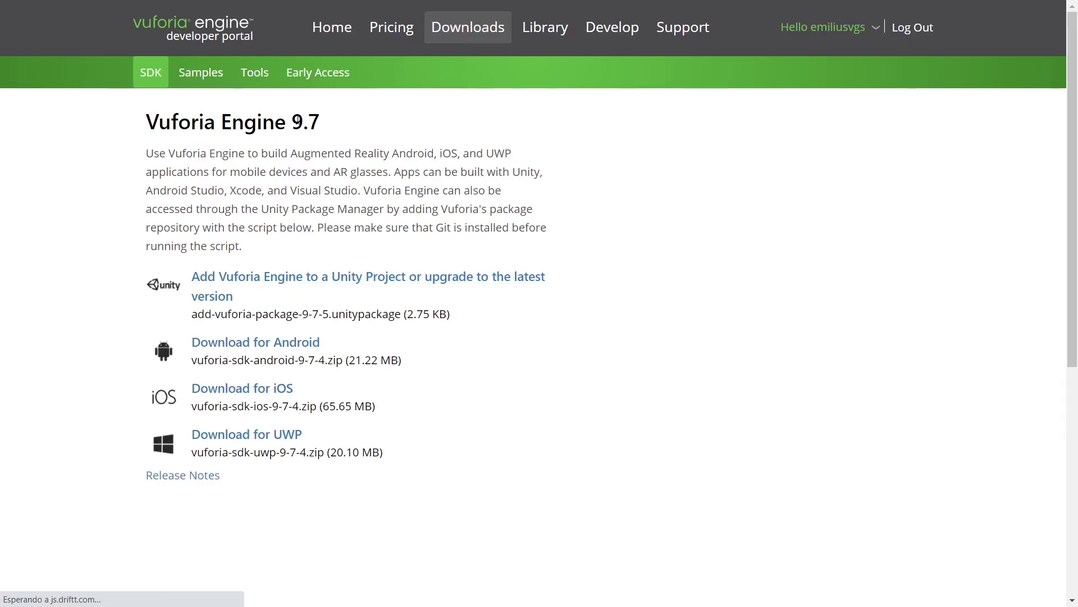
click(307, 286)
click(652, 392)
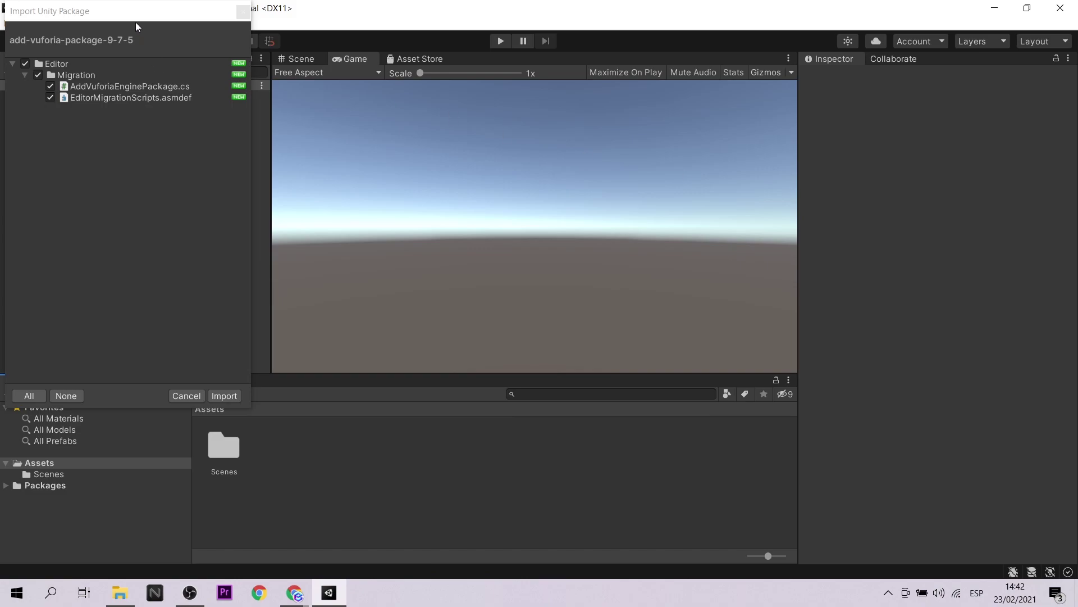
Step: Reposition the Import Unity Package dialog and import all items of add-vuforia-package-9-7-5
drag(124, 16, 156, 37)
drag(312, 82, 314, 82)
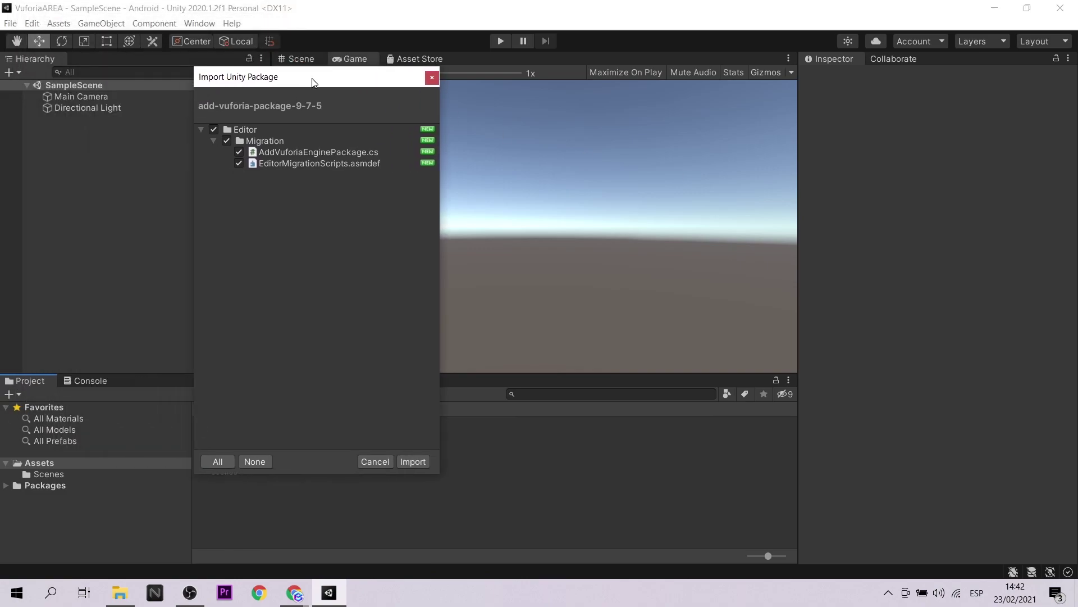
click(424, 461)
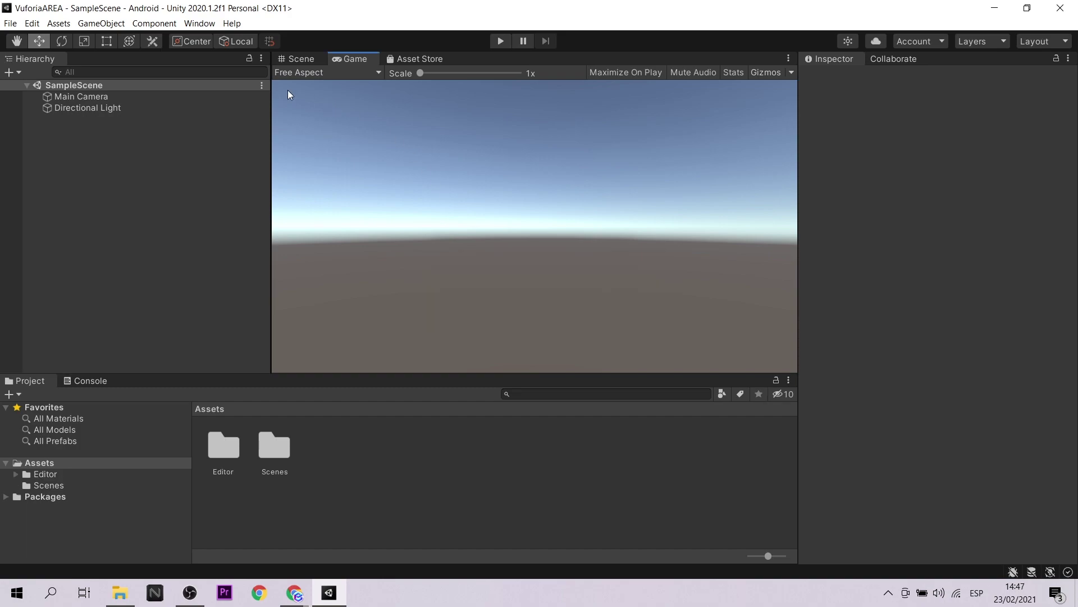
Step: Open the Vuforia Configuration from the Window menu
click(159, 25)
mouse_move(188, 28)
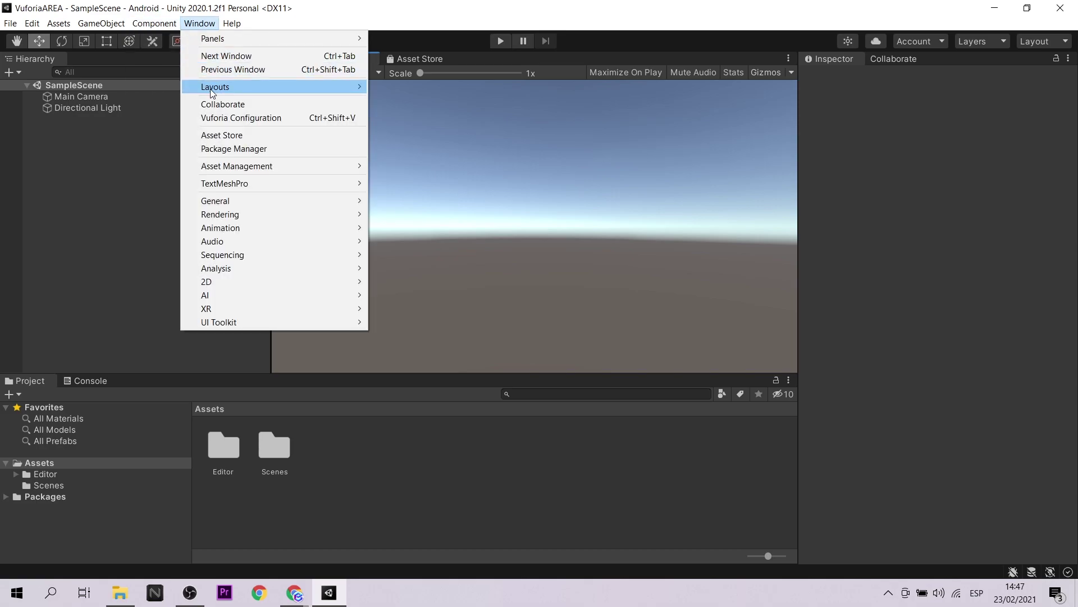
click(243, 118)
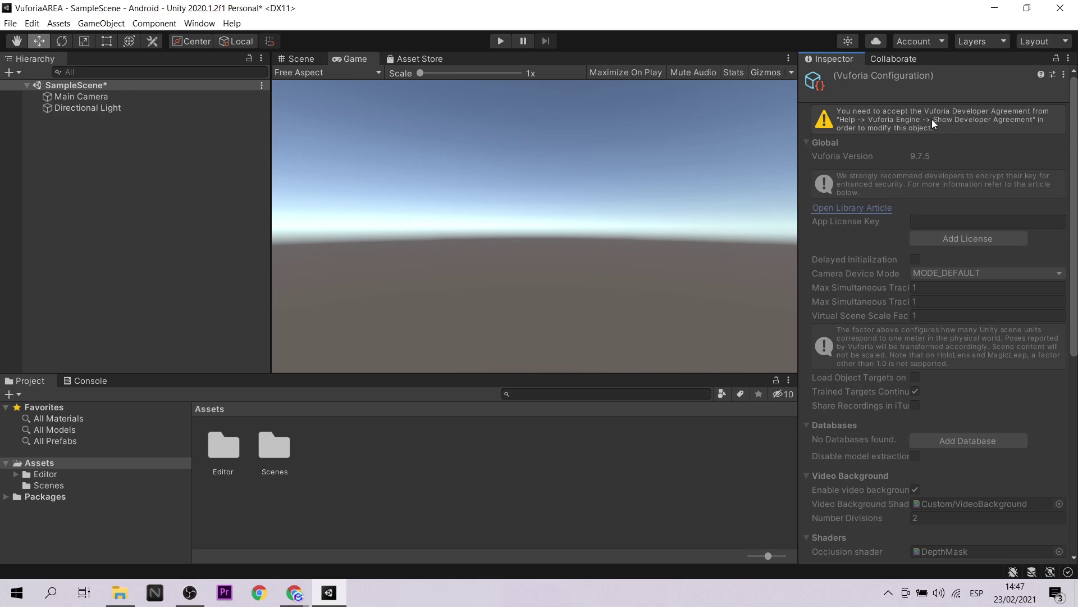
Step: Show the Vuforia Engine developer agreement from Help and accept it
click(228, 25)
mouse_move(287, 94)
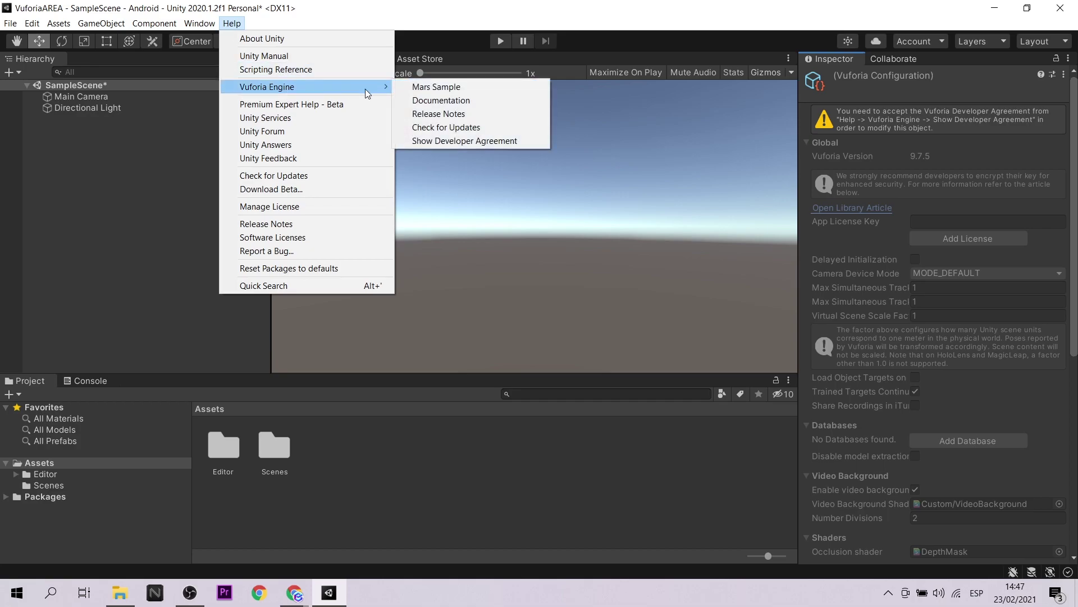
click(464, 140)
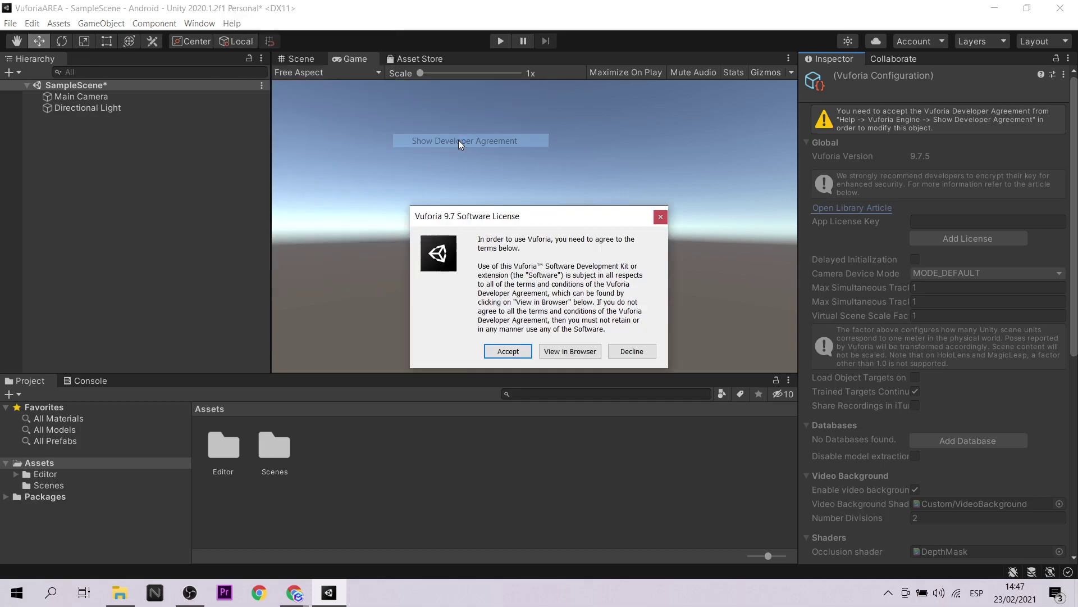
click(525, 352)
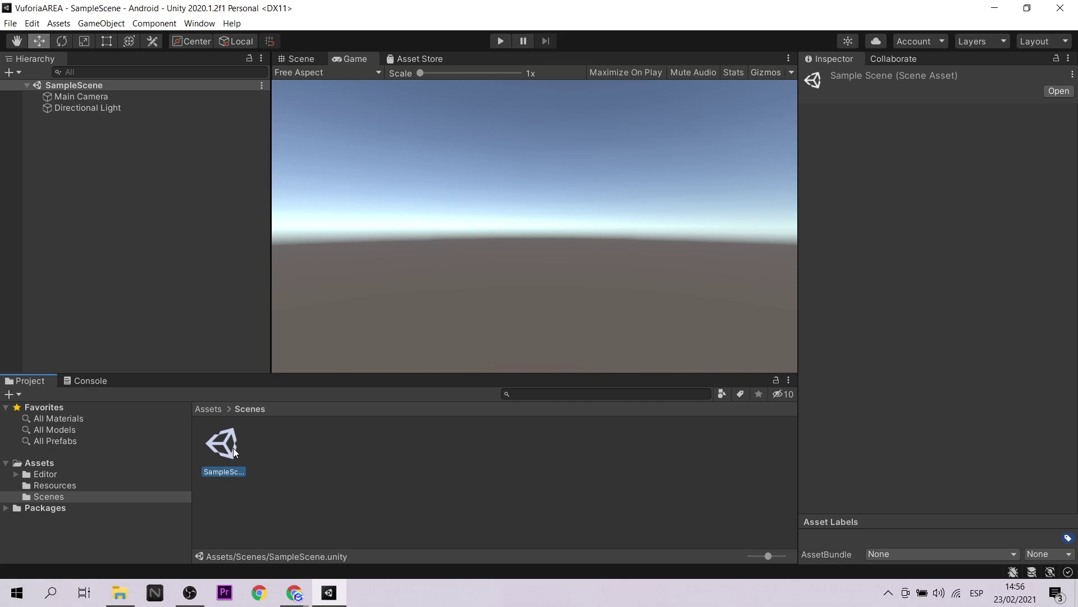
Step: Replace Main Camera with a Vuforia ARCamera above Directional Light, then open its Vuforia Engine configuration
click(79, 99)
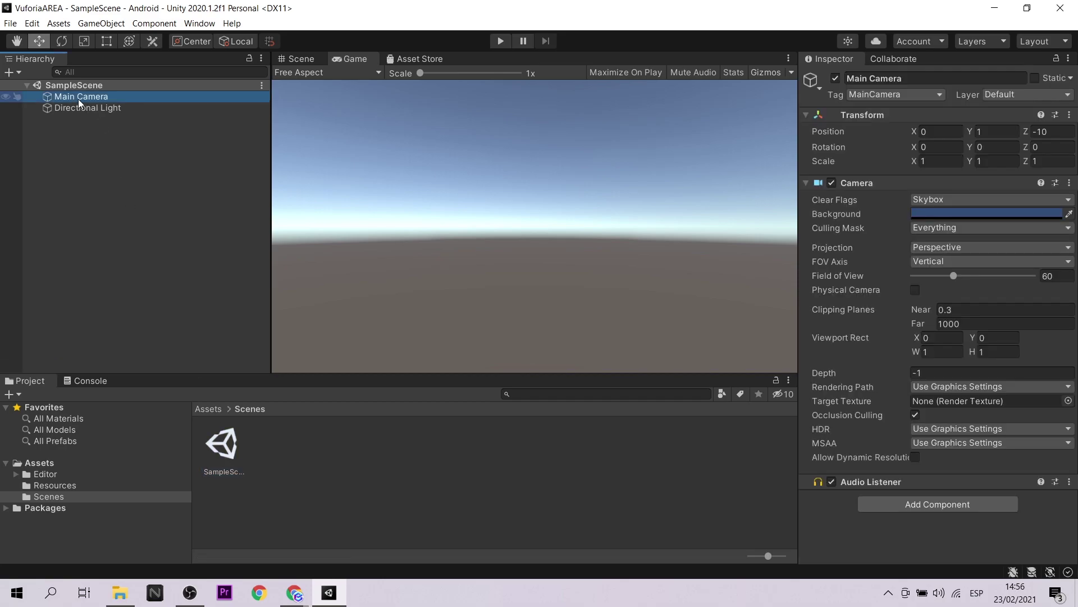
key(Delete)
right_click(126, 159)
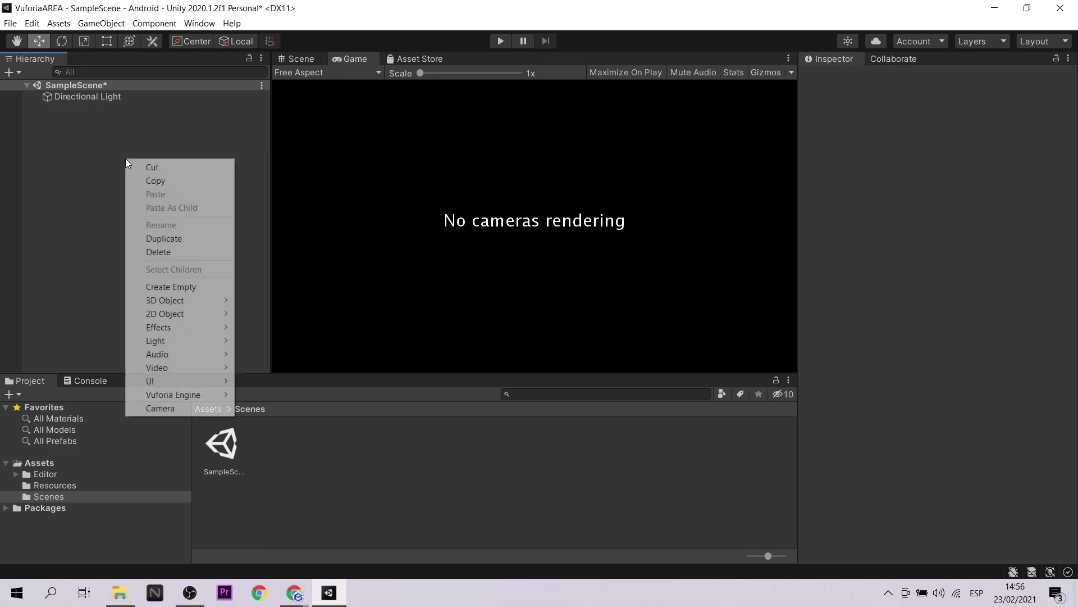
mouse_move(219, 397)
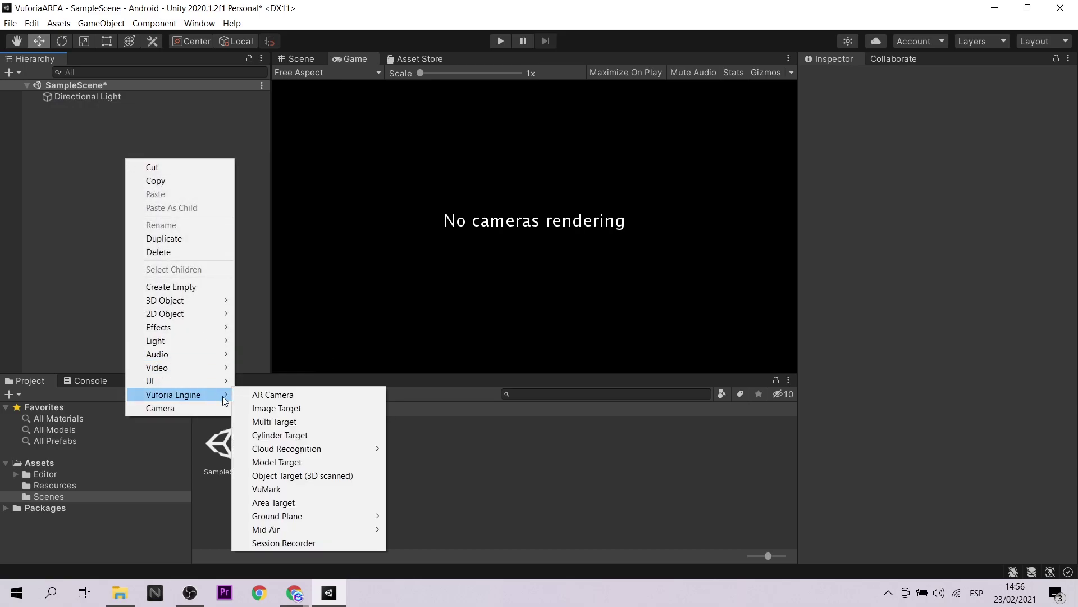
click(269, 393)
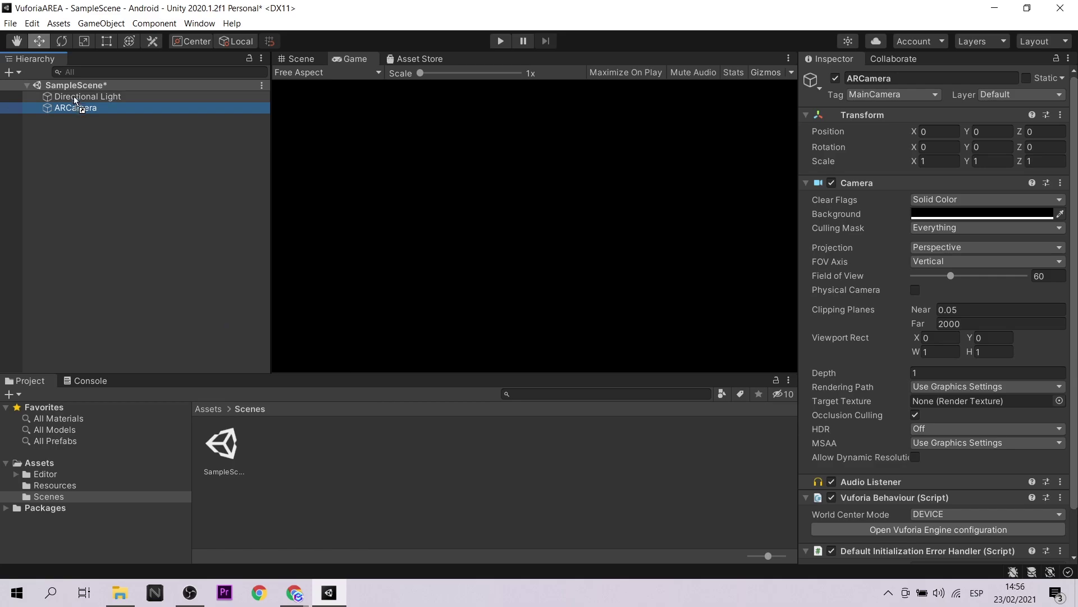
drag(78, 108, 73, 93)
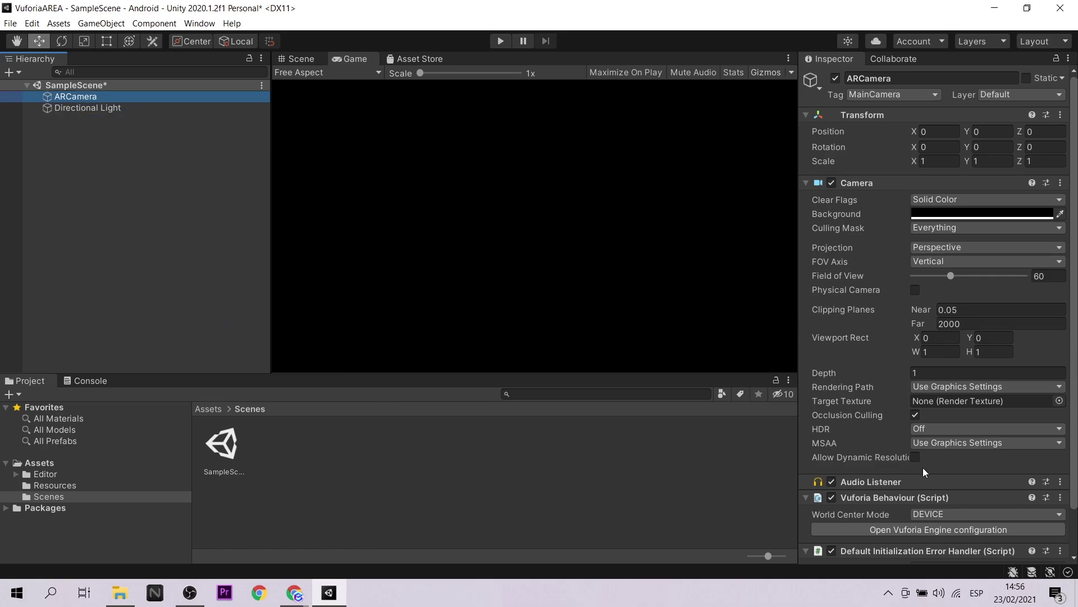
scroll(923, 467, down, 2)
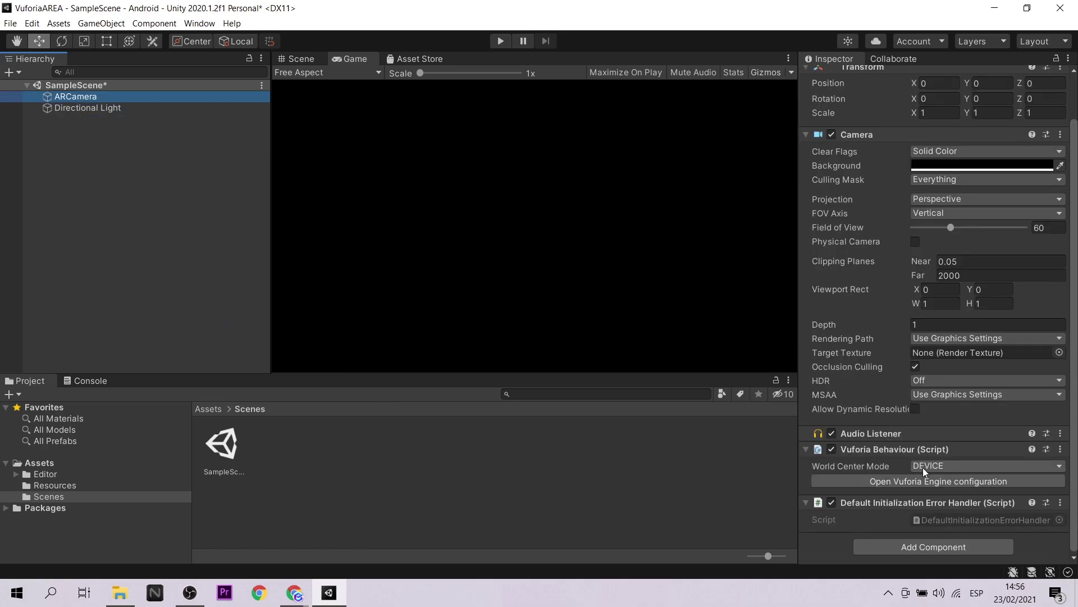
click(958, 481)
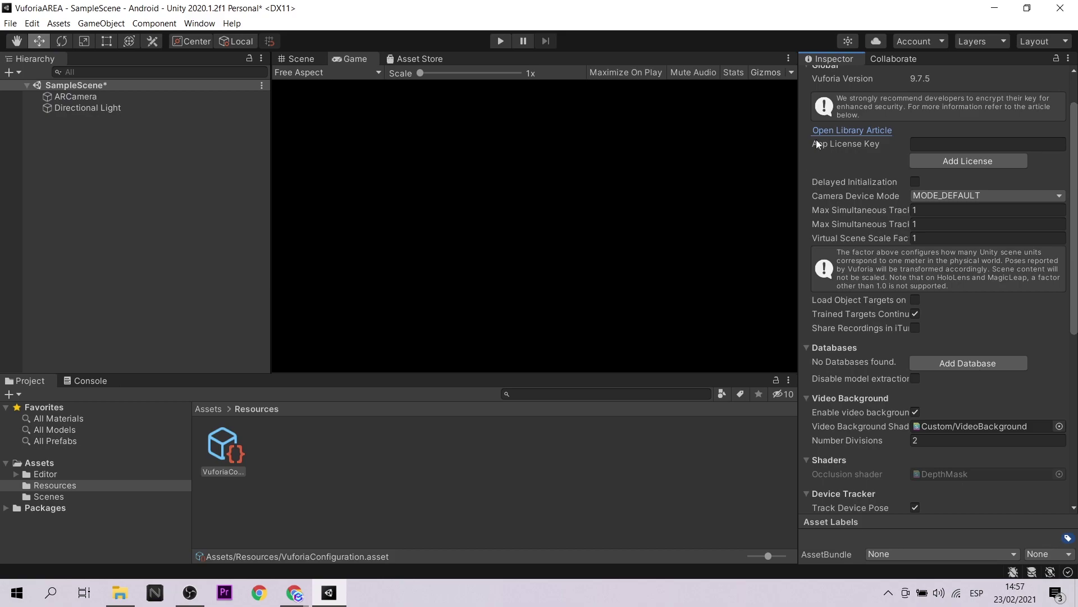
Step: Copy the ARLesson license key from the portal's License Manager
click(874, 131)
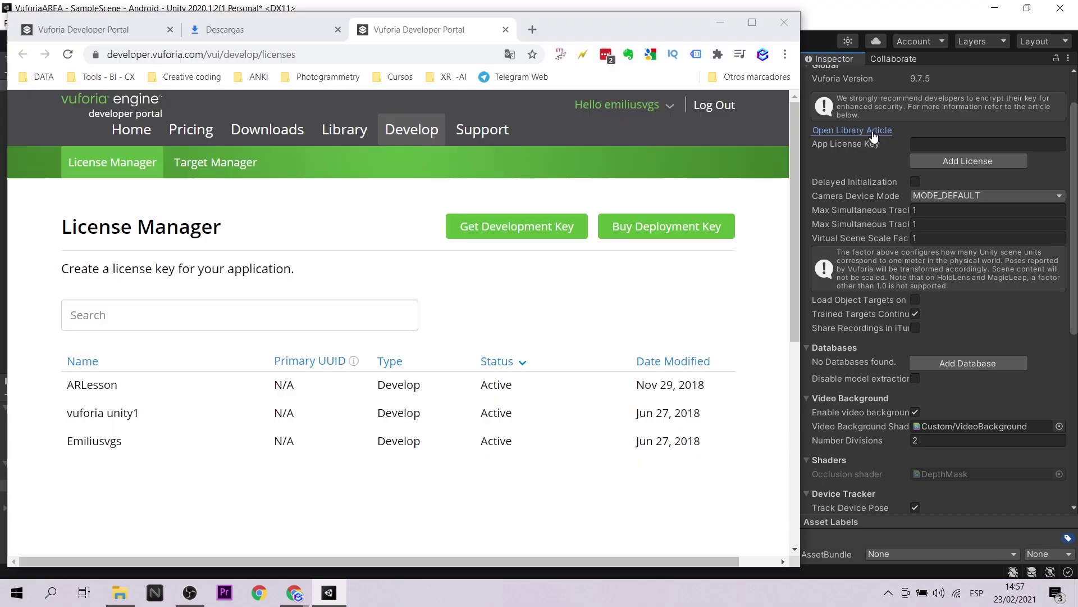
click(385, 35)
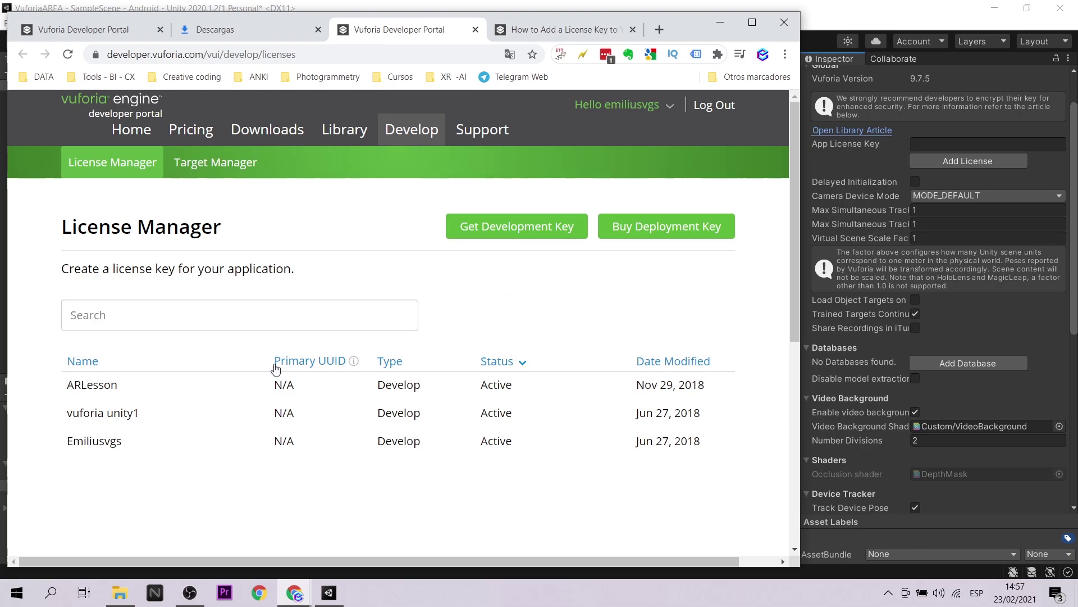
click(79, 389)
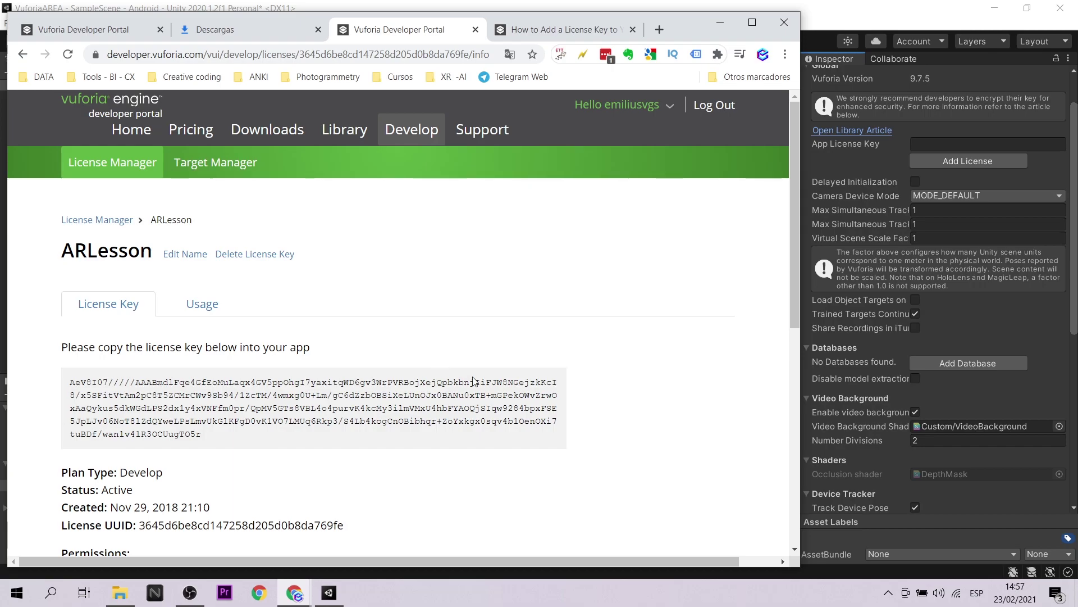
click(495, 411)
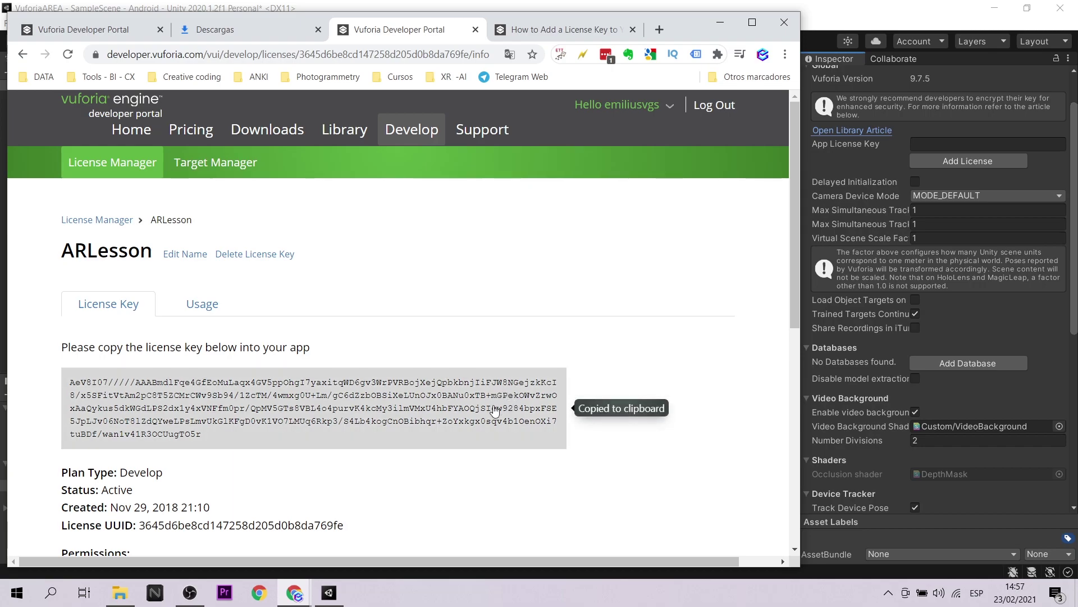
Step: Paste the key into Unity's App License Key field and save the scene
click(922, 144)
key(ctrl+v)
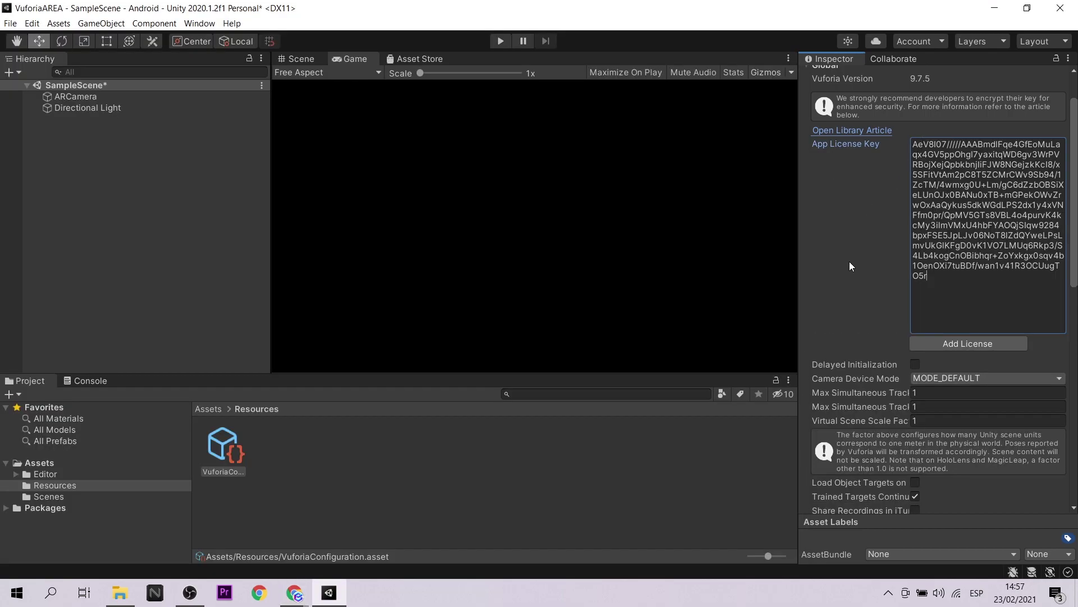
scroll(849, 261, down, 10)
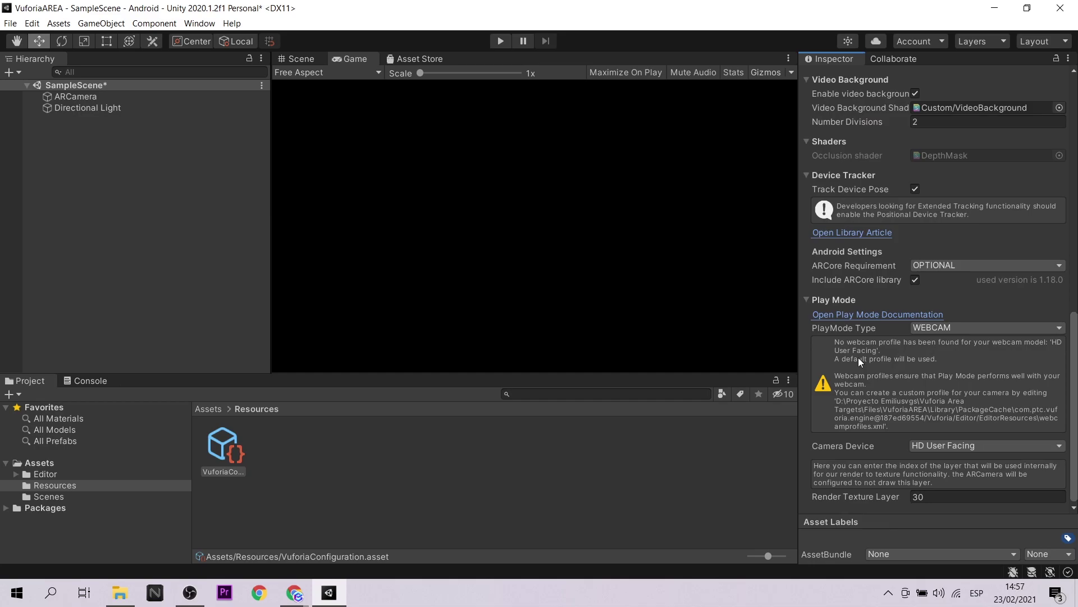
scroll(882, 380, up, 5)
scroll(881, 381, up, 5)
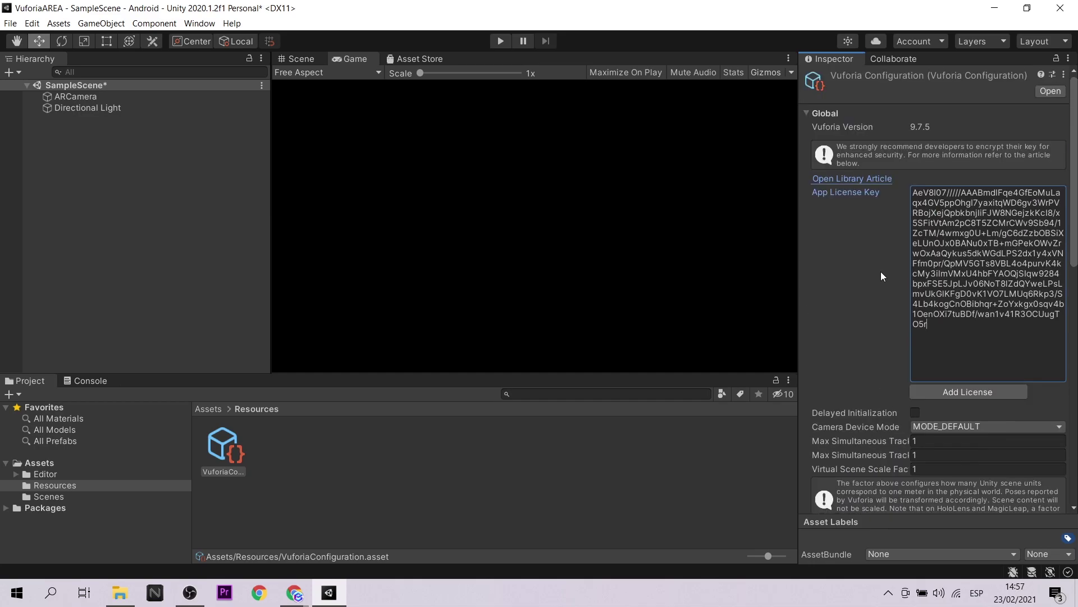
key(ctrl+s)
key(super)
Step: In iTunes File Sharing, select the AreaTargetData folder of Vuforia Area Target Creator
text(it)
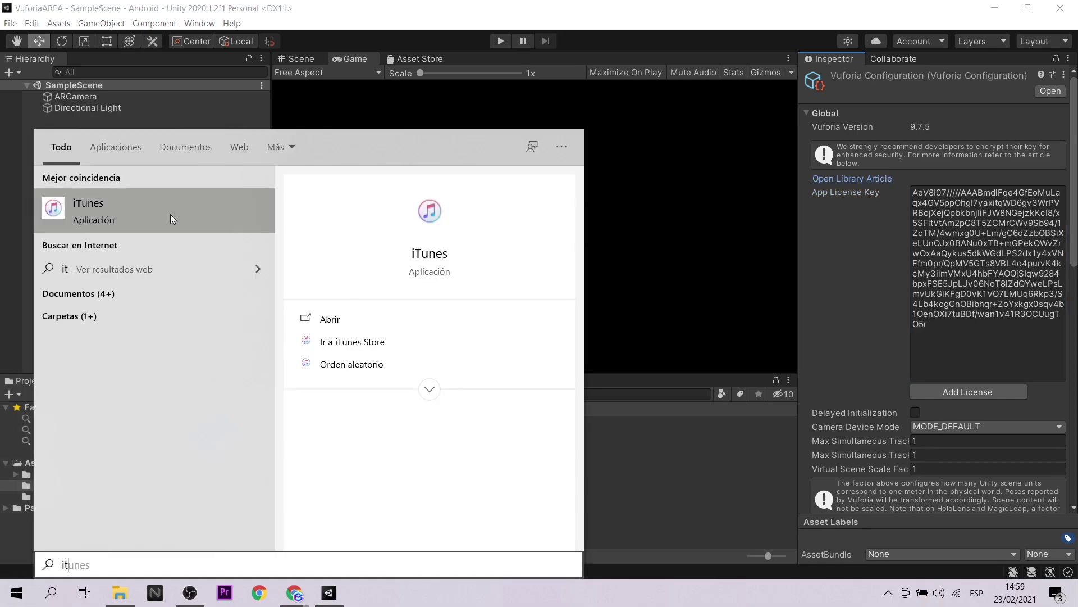
click(172, 219)
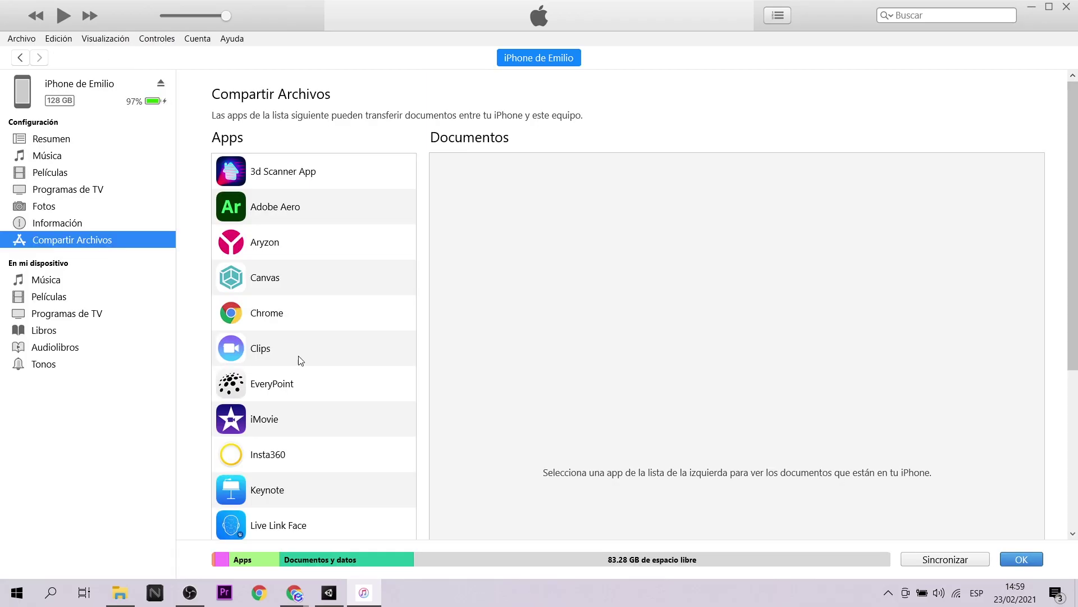
scroll(303, 360, down, 1)
scroll(304, 360, down, 2)
scroll(304, 359, down, 1)
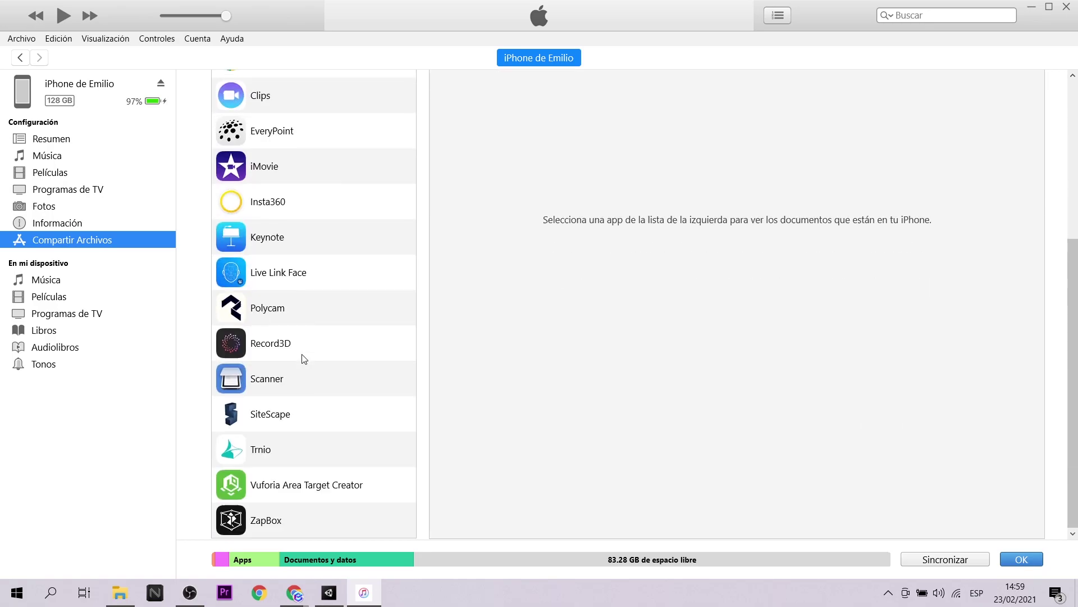
click(280, 481)
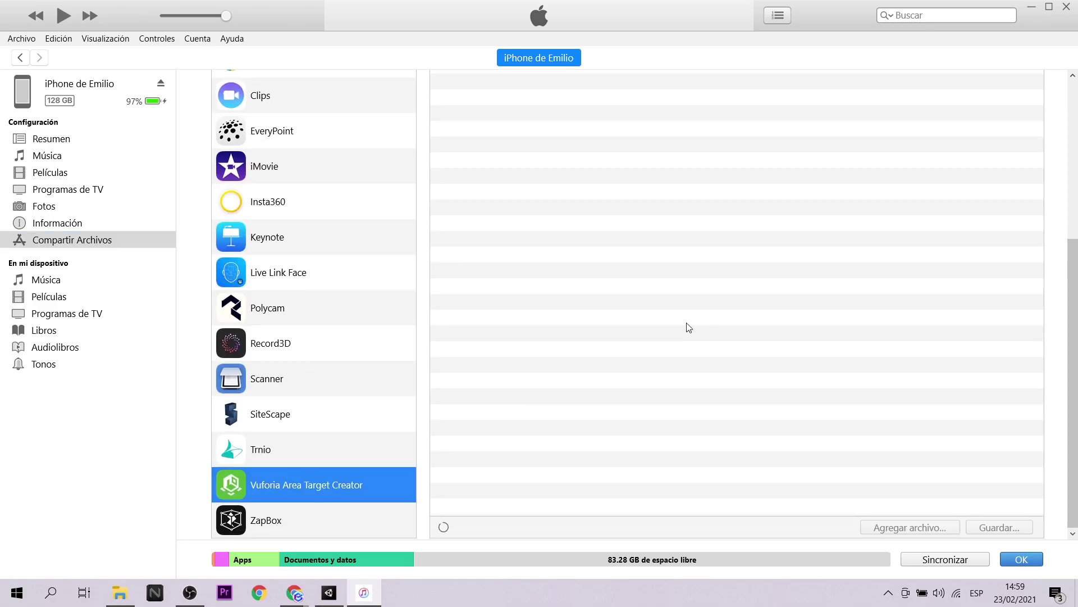
scroll(709, 314, up, 1)
scroll(709, 314, up, 3)
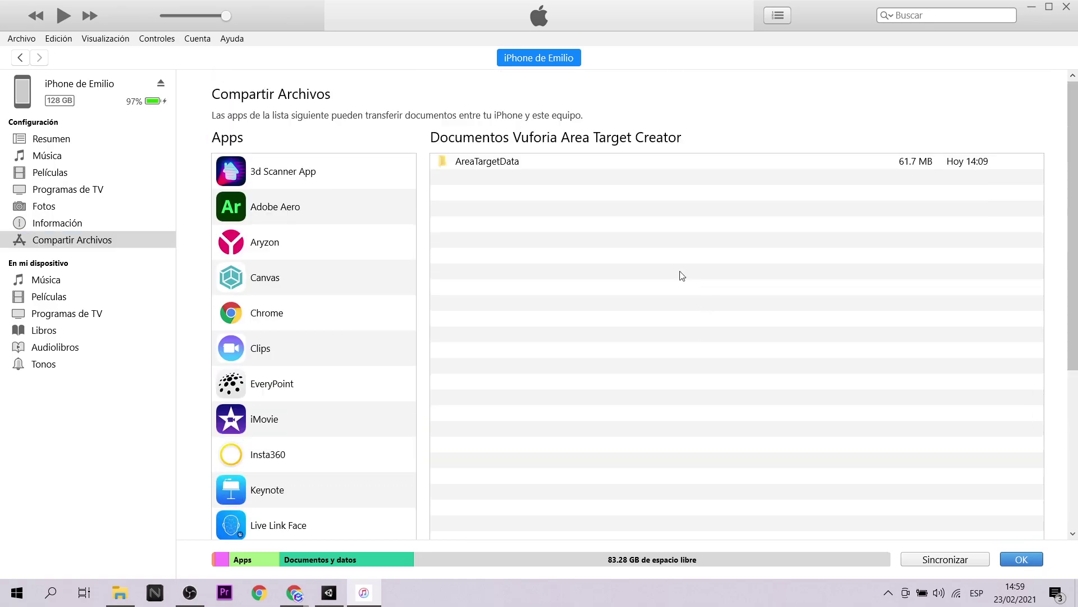
click(443, 161)
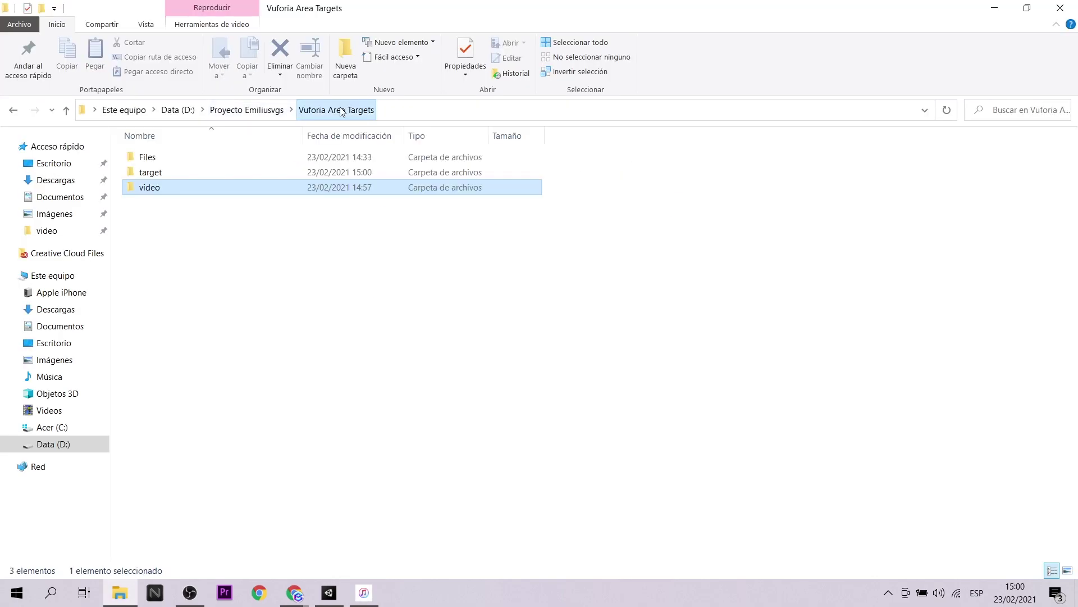
Step: Open the target > AreaTargetData > room1 folder on the PC
double_click(225, 172)
double_click(168, 158)
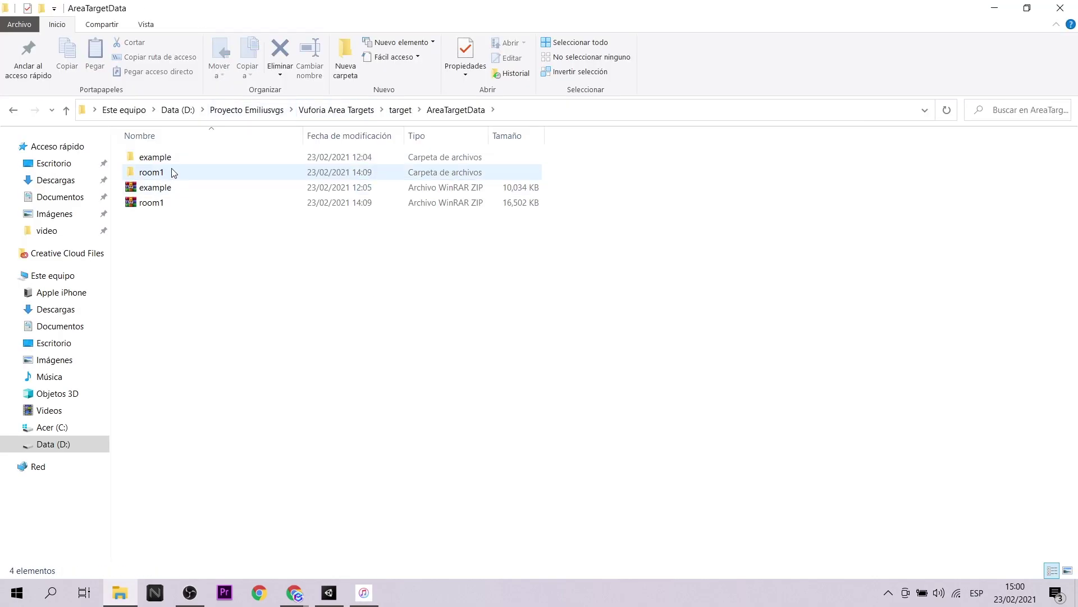
double_click(174, 172)
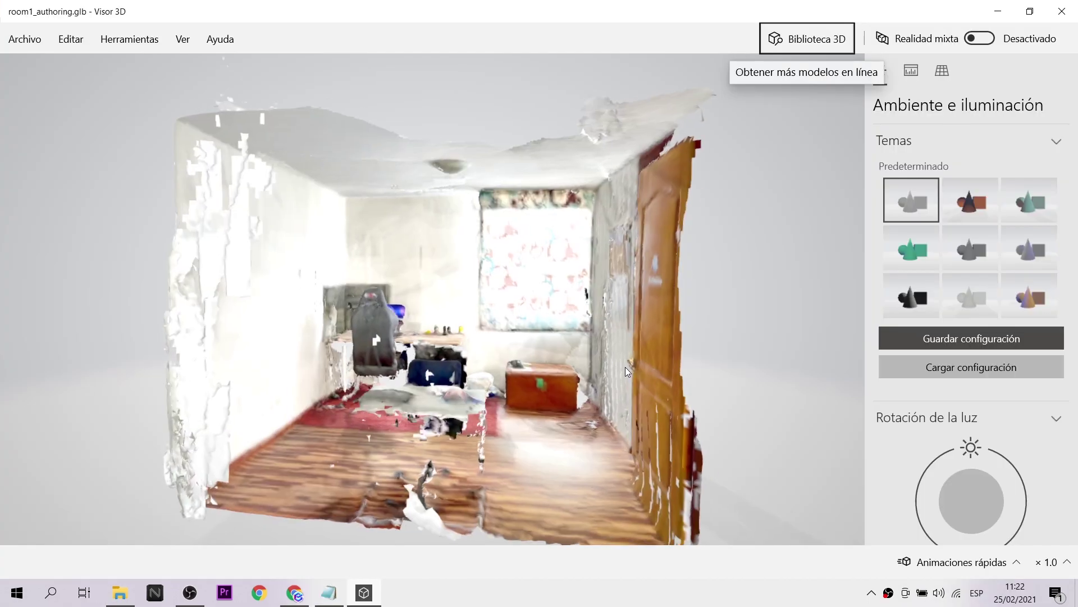
Step: Zoom and orbit the room1 scan in 3D Viewer to see the door
scroll(615, 369, up, 2)
scroll(614, 370, up, 3)
scroll(580, 330, up, 3)
mouse_move(580, 330)
mouse_down()
mouse_move(527, 382)
mouse_move(428, 385)
mouse_move(331, 366)
mouse_move(205, 382)
mouse_move(224, 393)
mouse_move(317, 366)
mouse_move(479, 356)
mouse_move(490, 364)
mouse_move(435, 427)
mouse_move(436, 364)
mouse_move(493, 465)
mouse_up()
scroll(224, 394, down, 3)
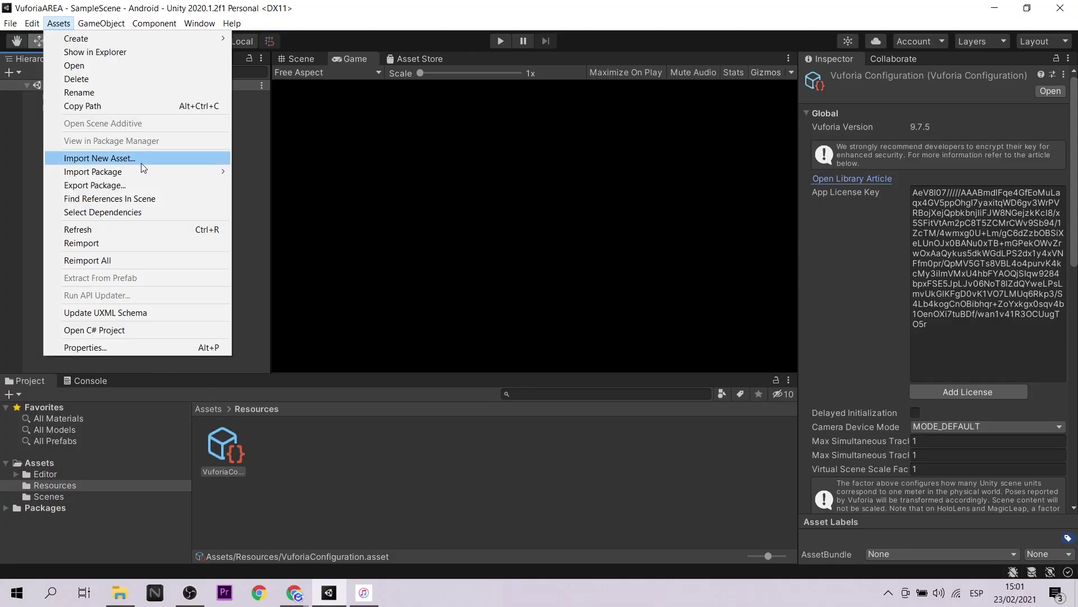
Step: Import all contents of room1.unitypackage into the project, then select ARCamera
mouse_move(143, 171)
click(288, 170)
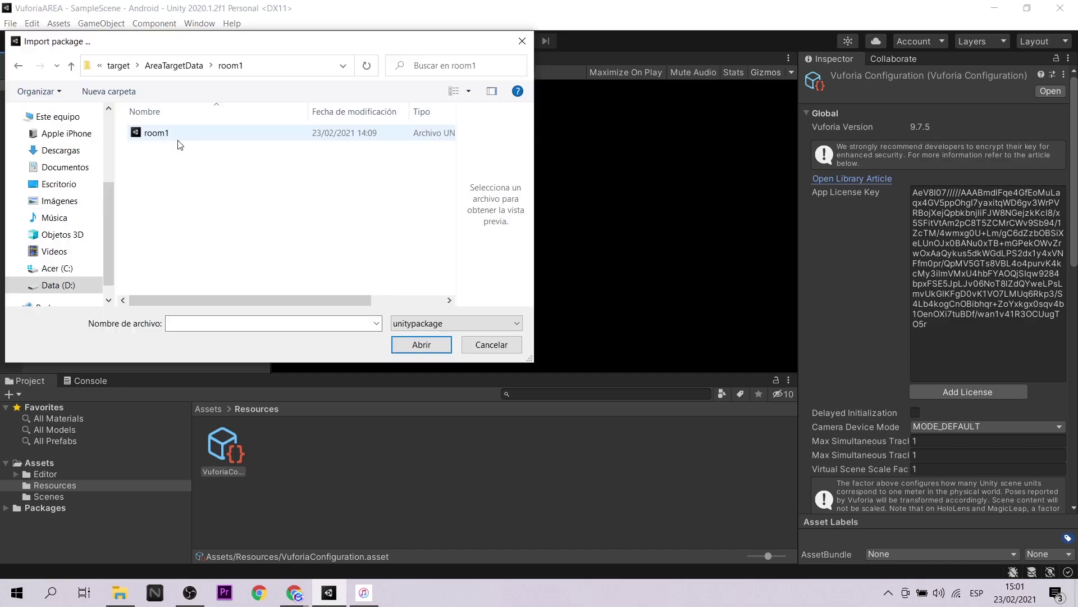
click(168, 137)
click(431, 349)
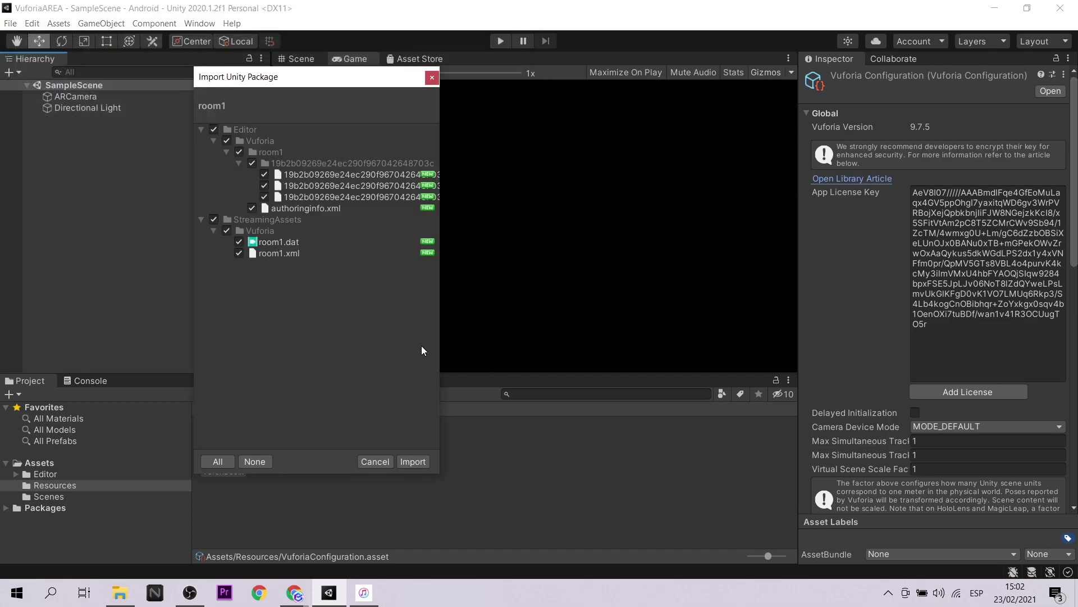
click(420, 460)
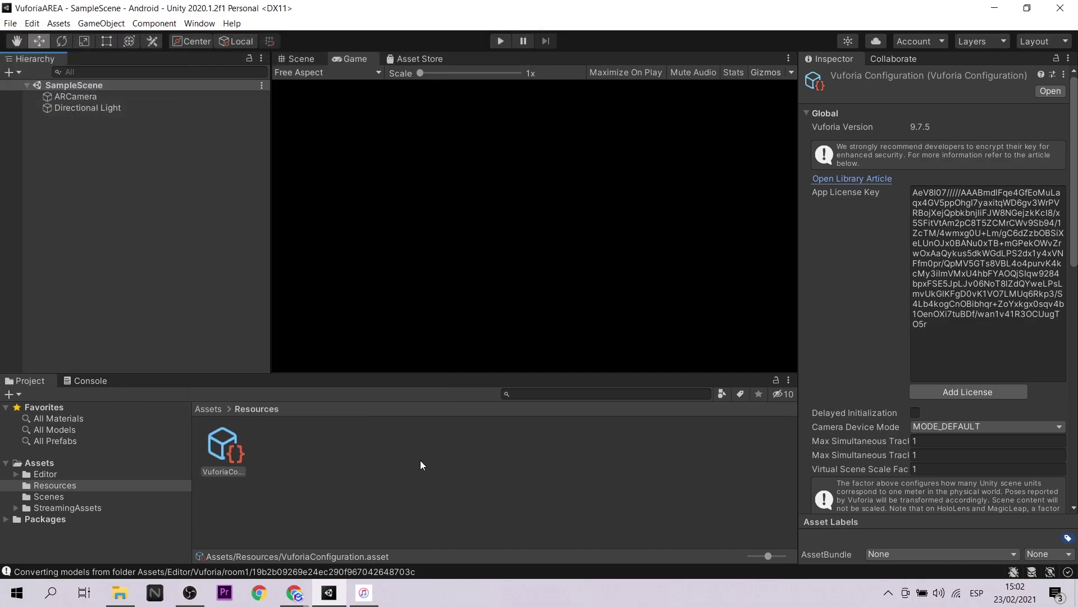
click(76, 96)
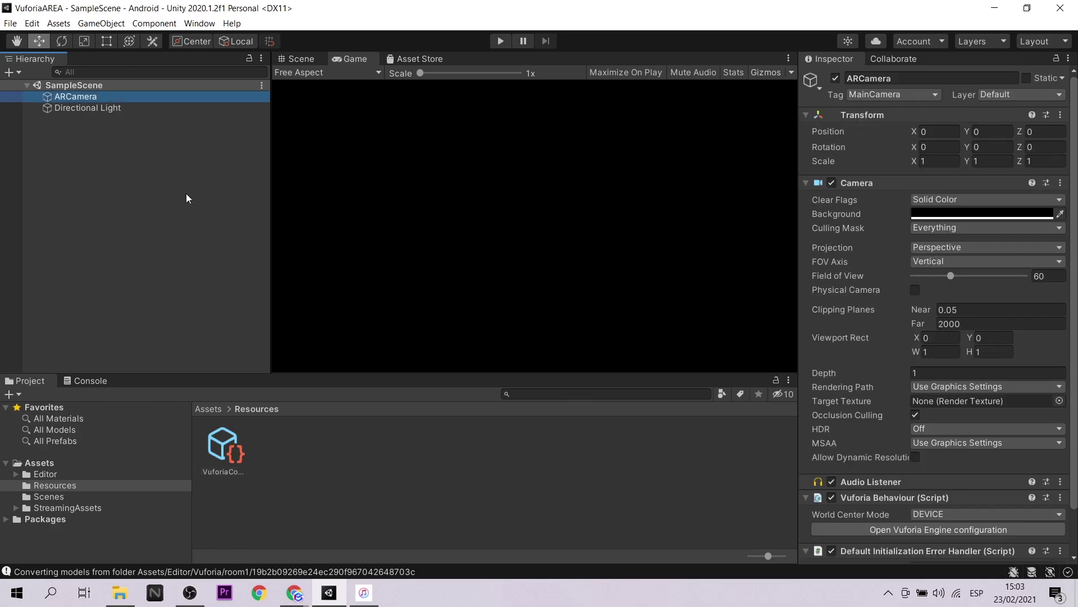
Step: Add a Vuforia Area Target and set both its Database and Area Target to room1
right_click(104, 148)
mouse_move(184, 382)
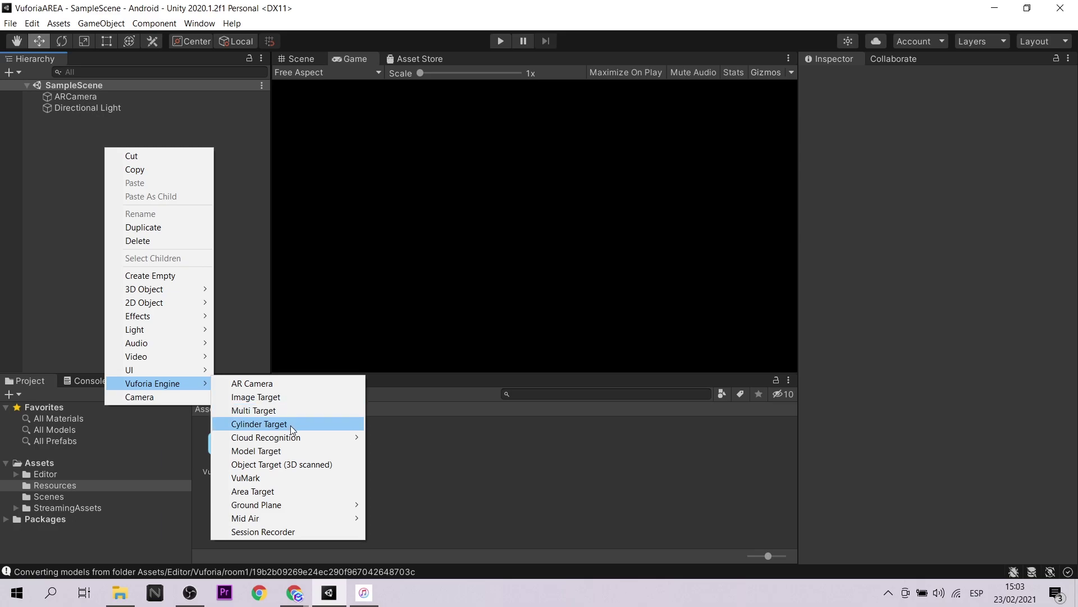
click(298, 492)
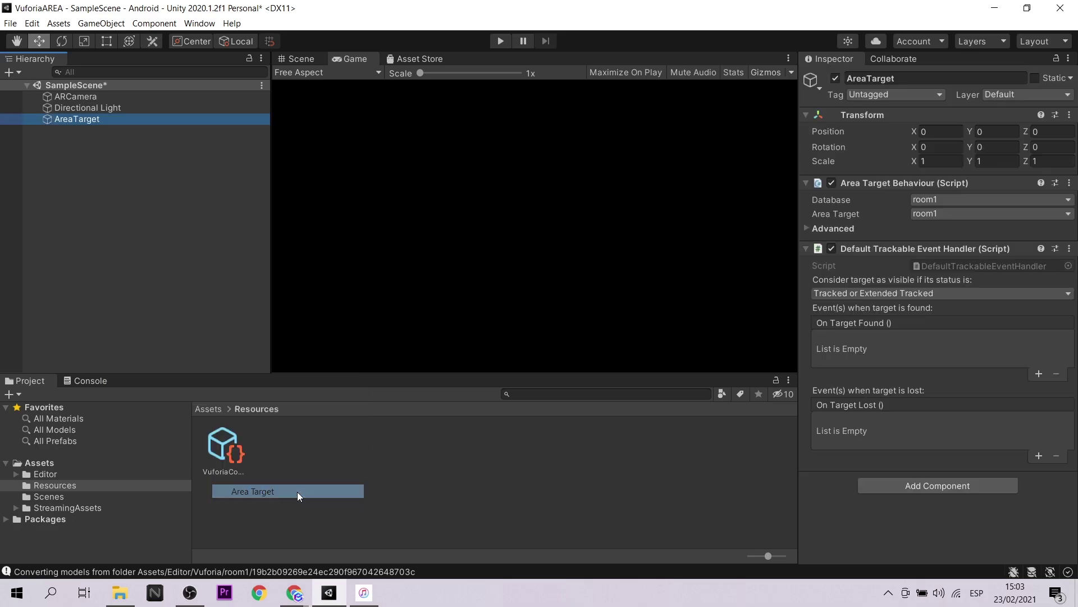
click(948, 199)
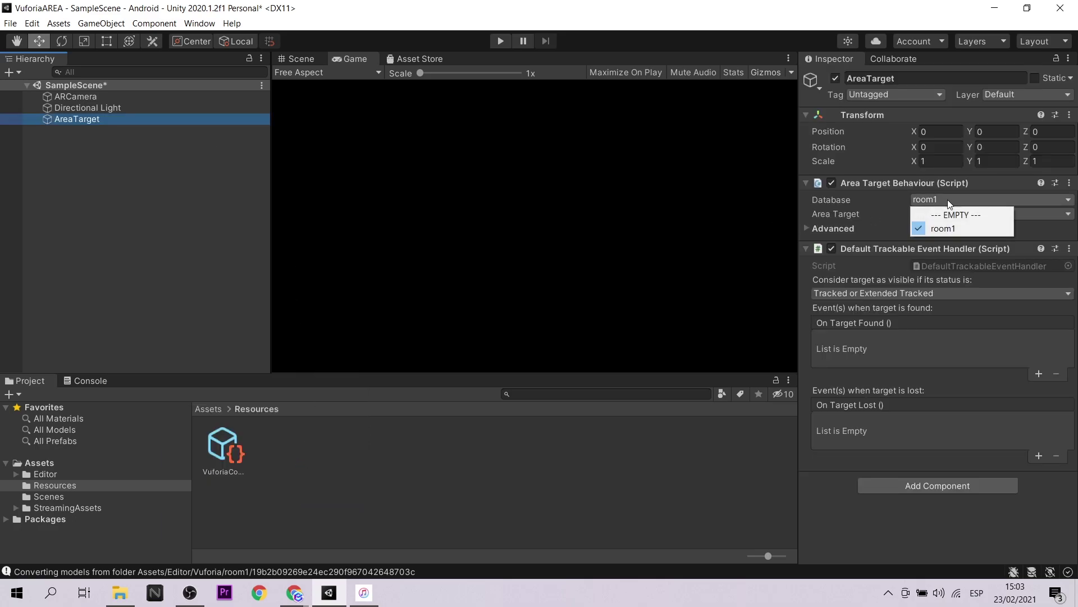
click(960, 231)
click(965, 215)
click(953, 231)
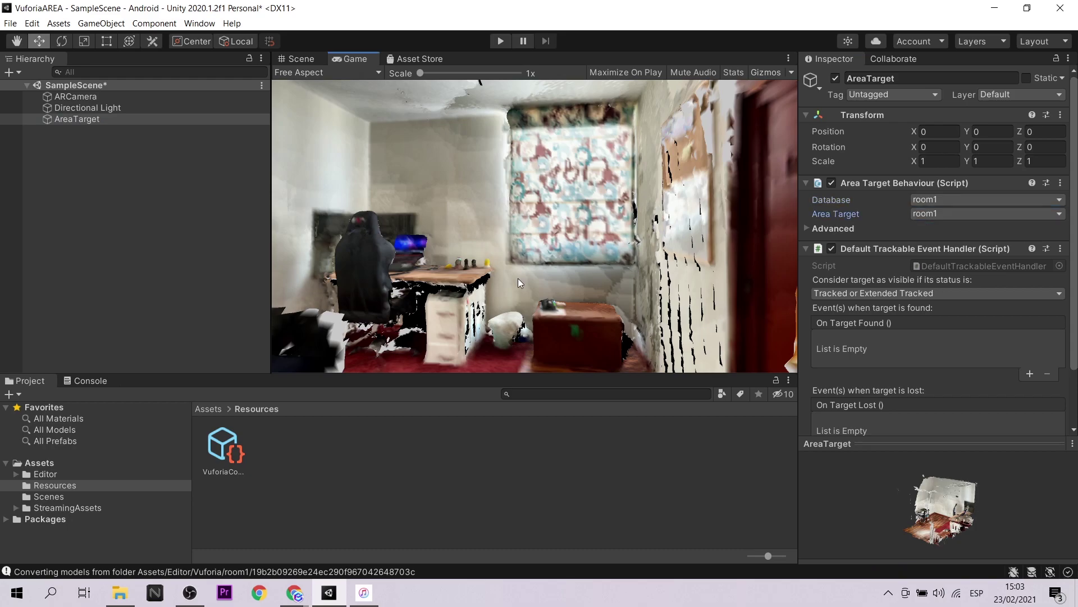
Step: Switch to the Scene view and orbit and zoom around the room1 scan from several angles
click(309, 61)
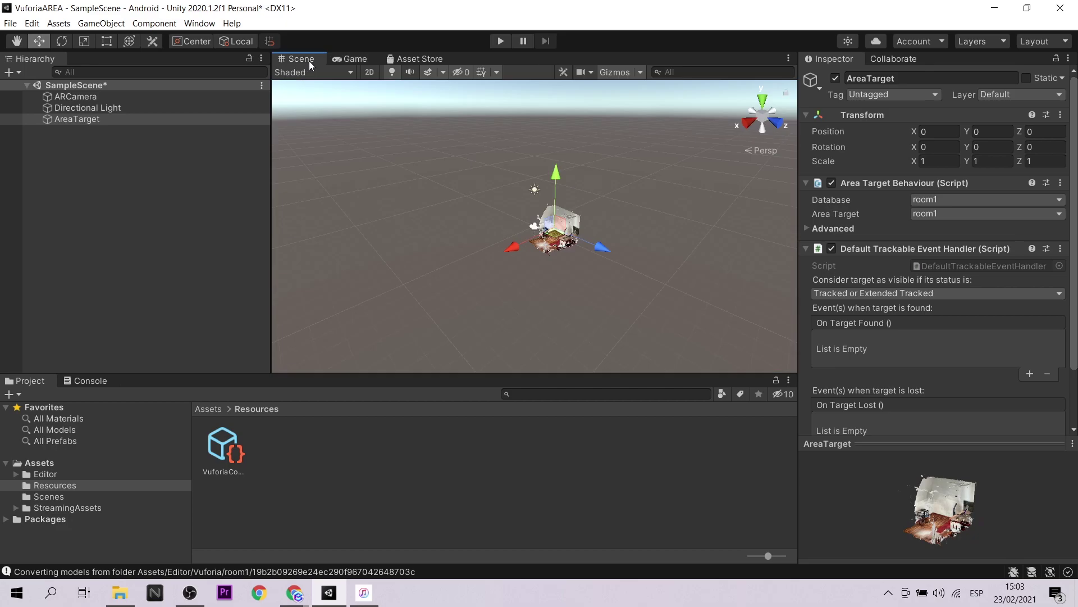
alt+right_drag(558, 228, 598, 272)
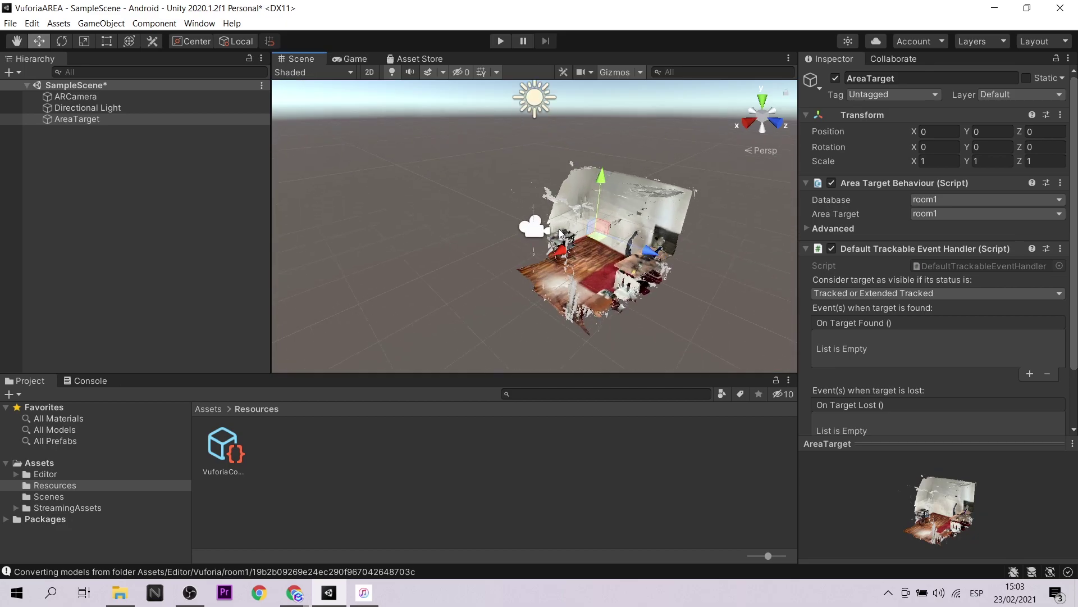
alt+drag(598, 272, 566, 245)
scroll(566, 245, up, 5)
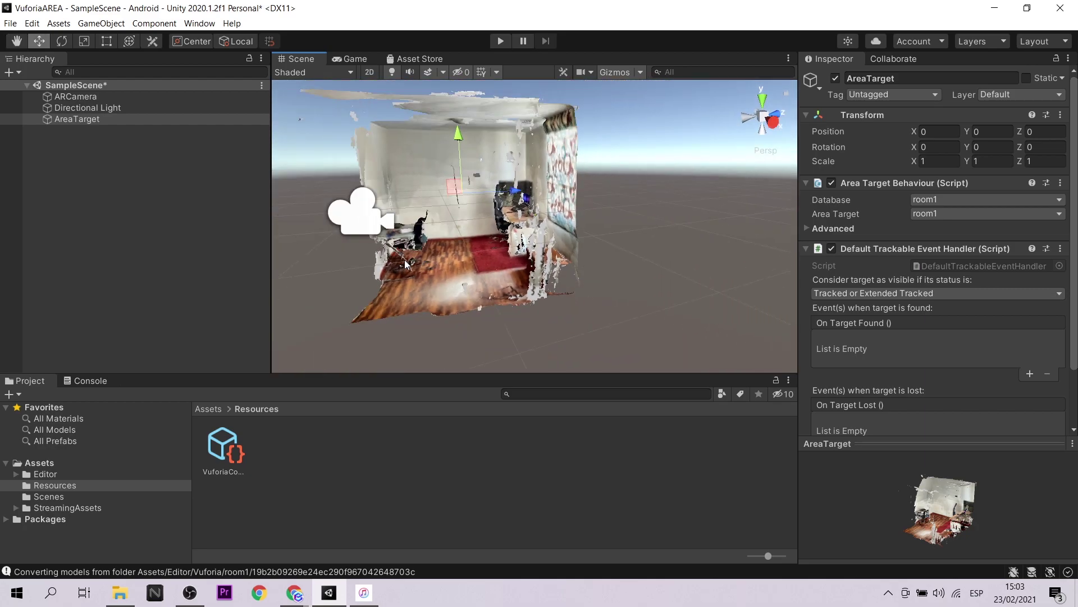
mouse_move(567, 243)
alt+mouse_down()
mouse_move(461, 263)
mouse_move(426, 253)
alt+mouse_up()
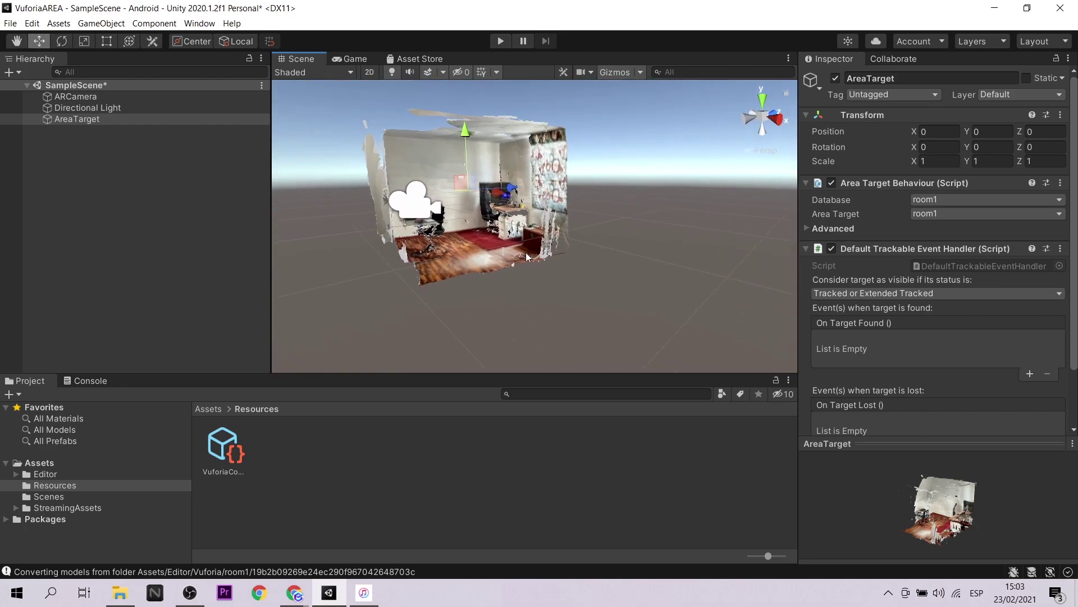
alt+drag(492, 265, 580, 274)
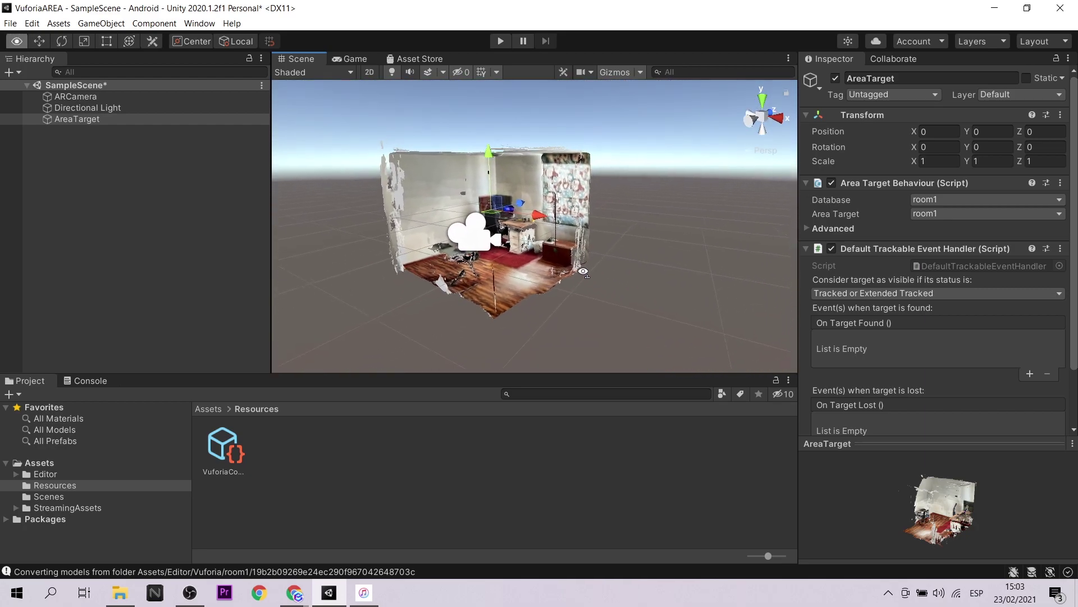
alt+drag(581, 275, 608, 191)
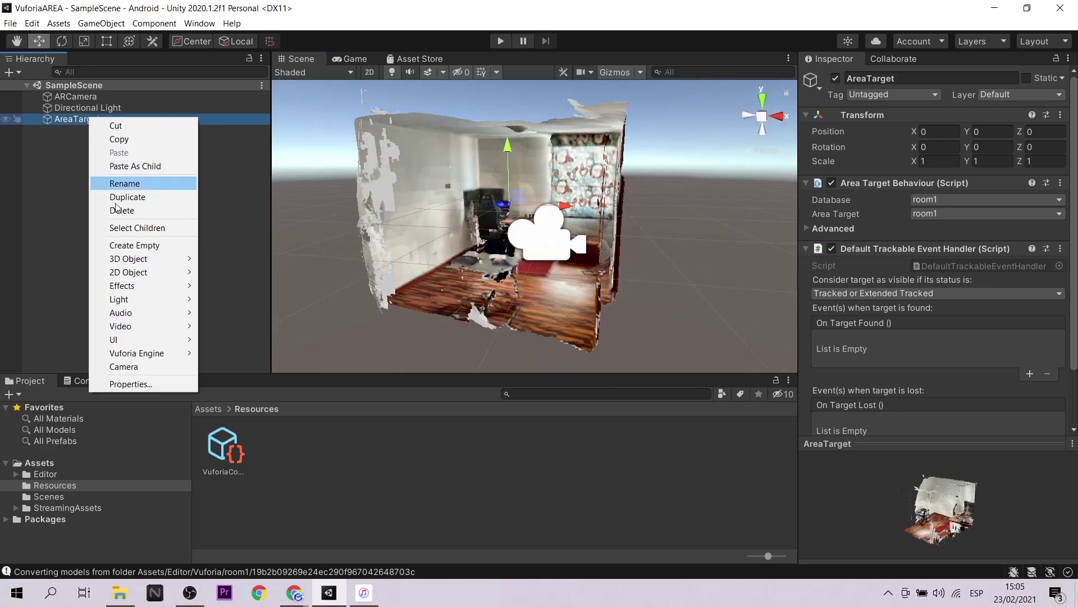
Step: Create an empty GameObject under AreaTarget with a Cube inside it
click(166, 244)
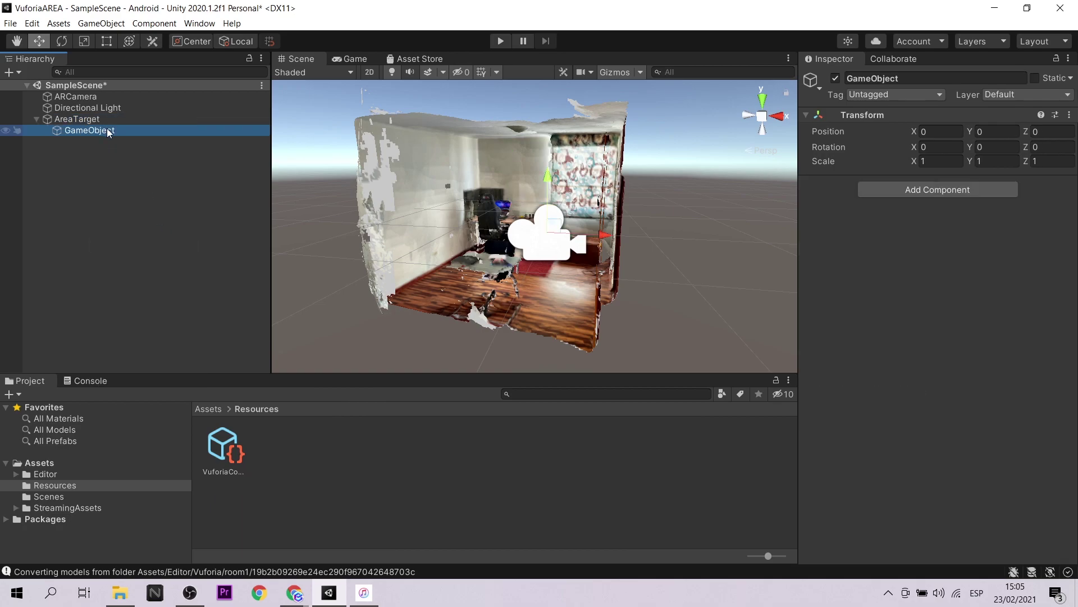
right_click(108, 132)
mouse_move(189, 275)
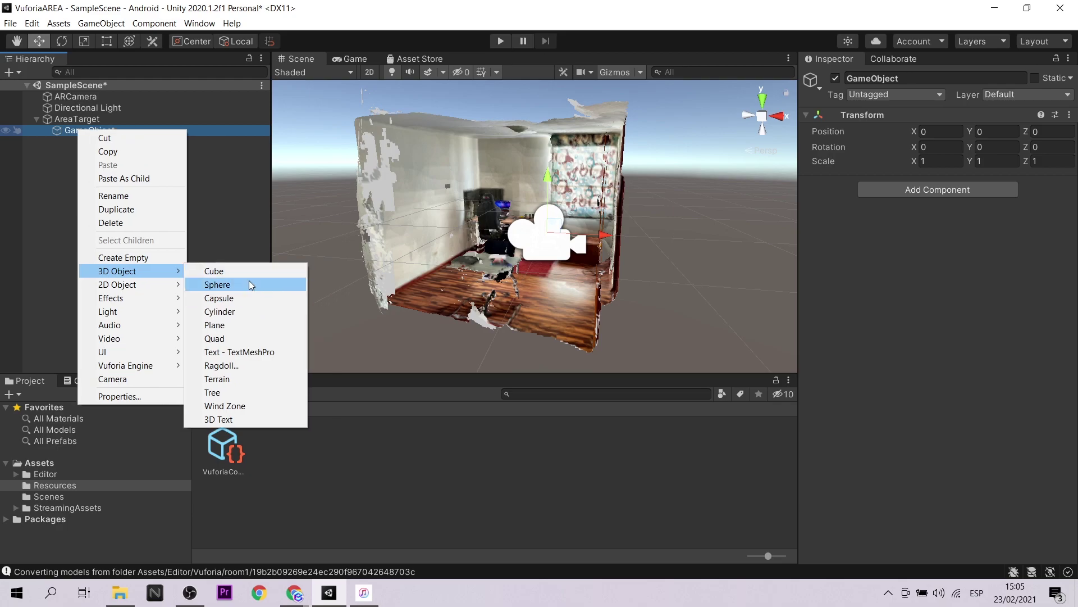
click(242, 271)
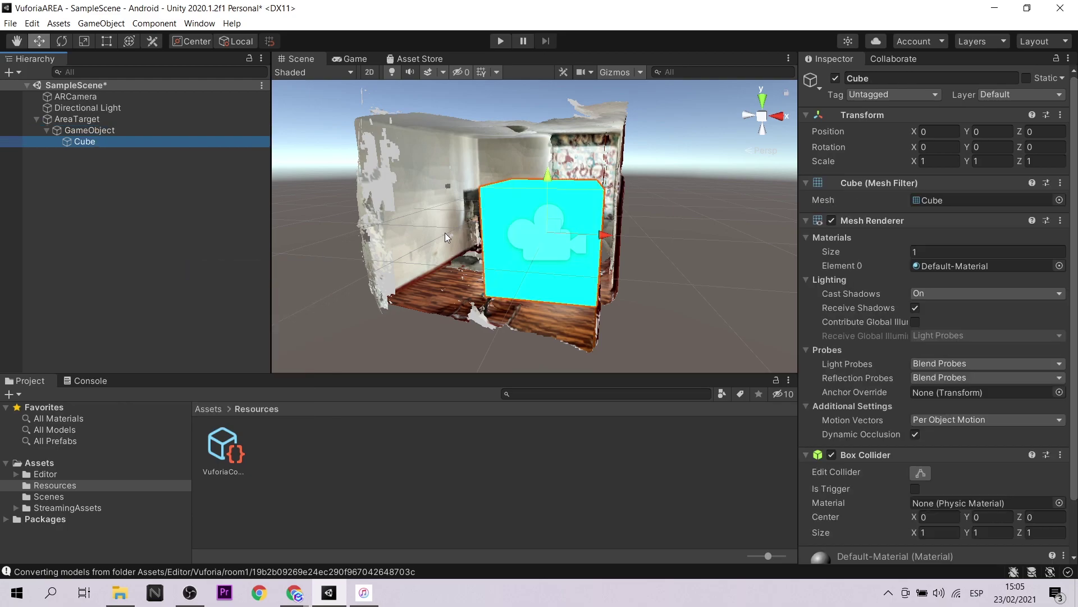
right_drag(447, 249, 490, 263)
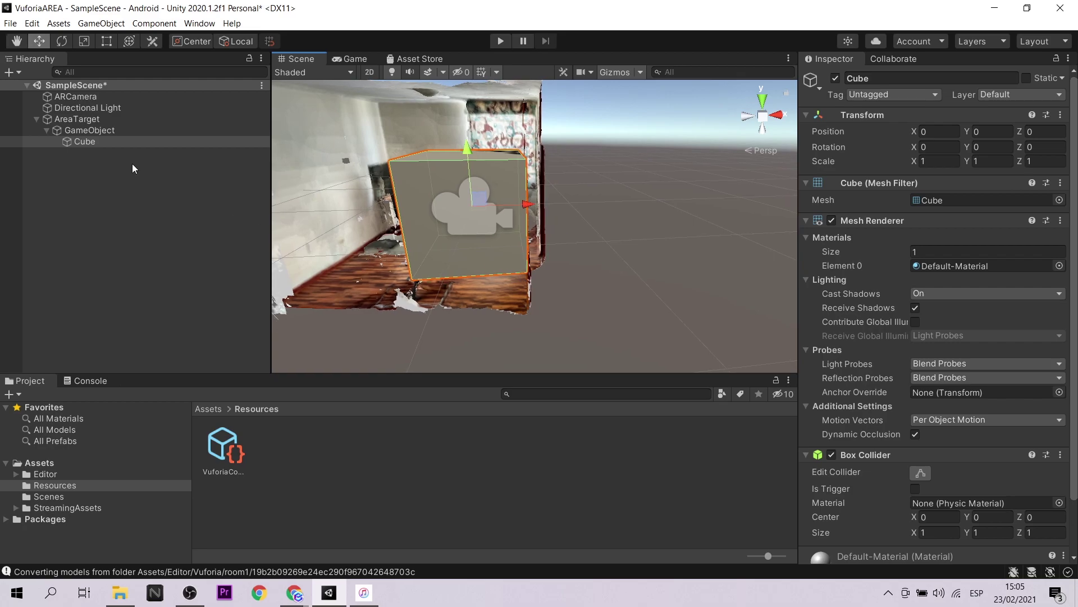
click(95, 135)
click(92, 142)
Step: Scale the cube to 0.2 and move it up to rest on the scanned desk
click(935, 161)
text(90.2)
key(Return)
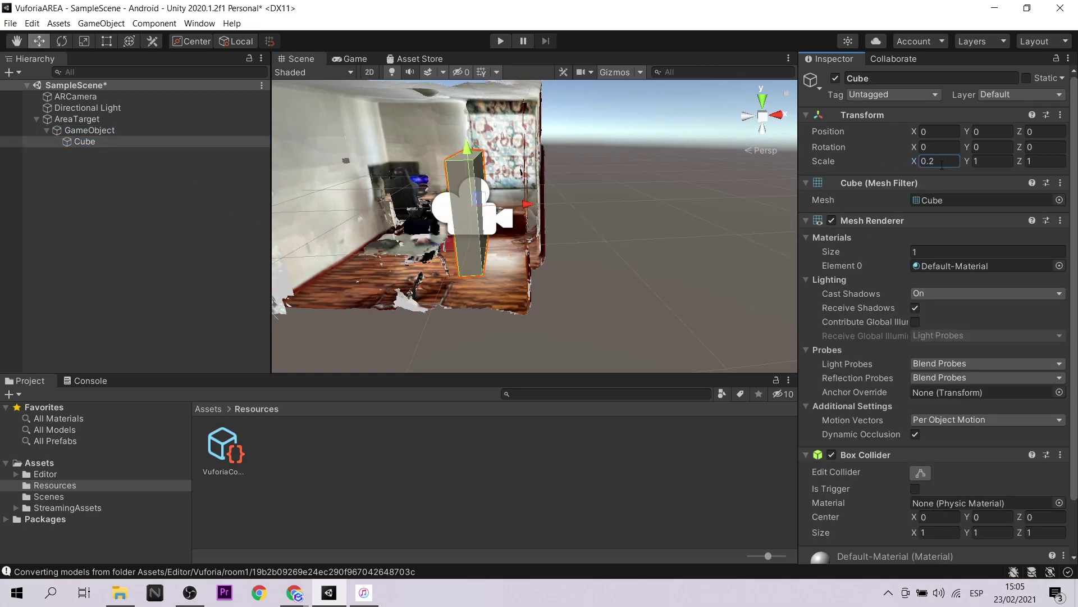
mouse_move(561, 225)
right_down()
mouse_move(576, 210)
mouse_move(594, 228)
mouse_move(577, 235)
right_up()
drag(555, 186, 555, 181)
right_drag(555, 180, 562, 213)
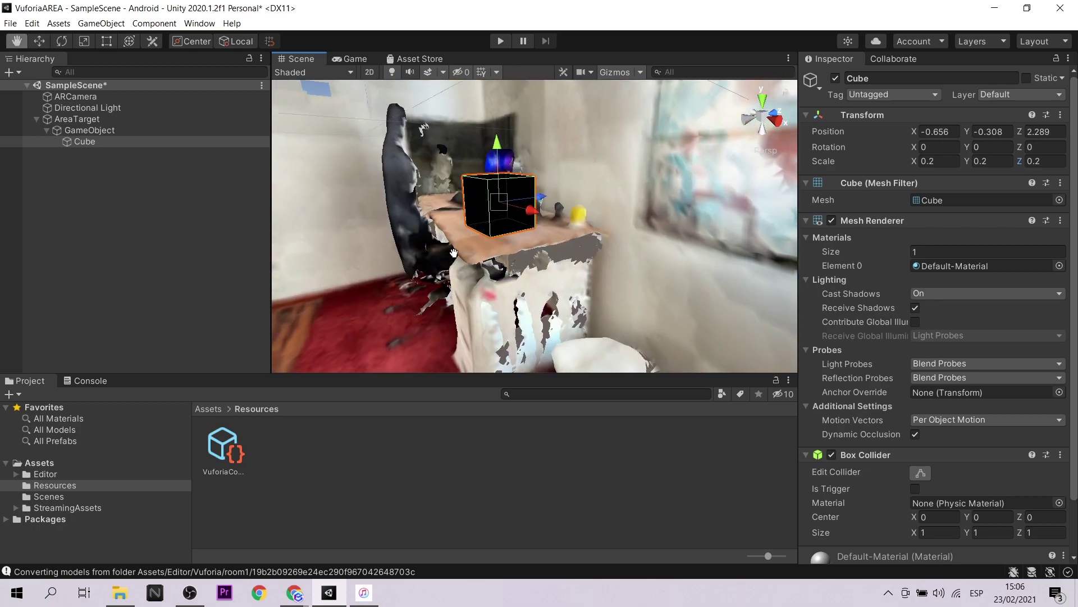
Step: Expand AreaTarget's Advanced options, then slide the cube along the desk
click(98, 134)
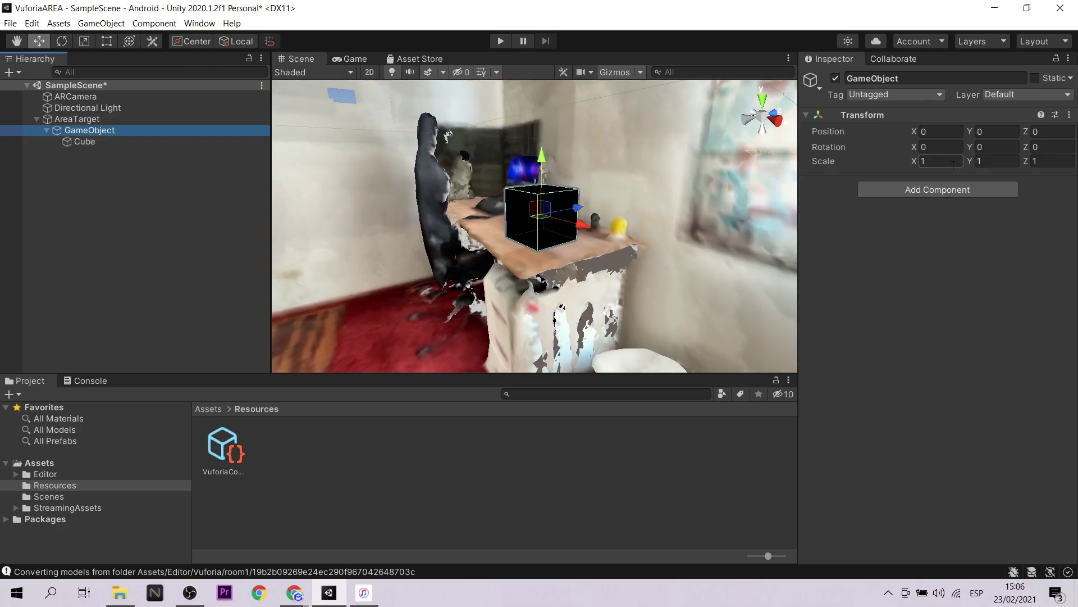
click(77, 119)
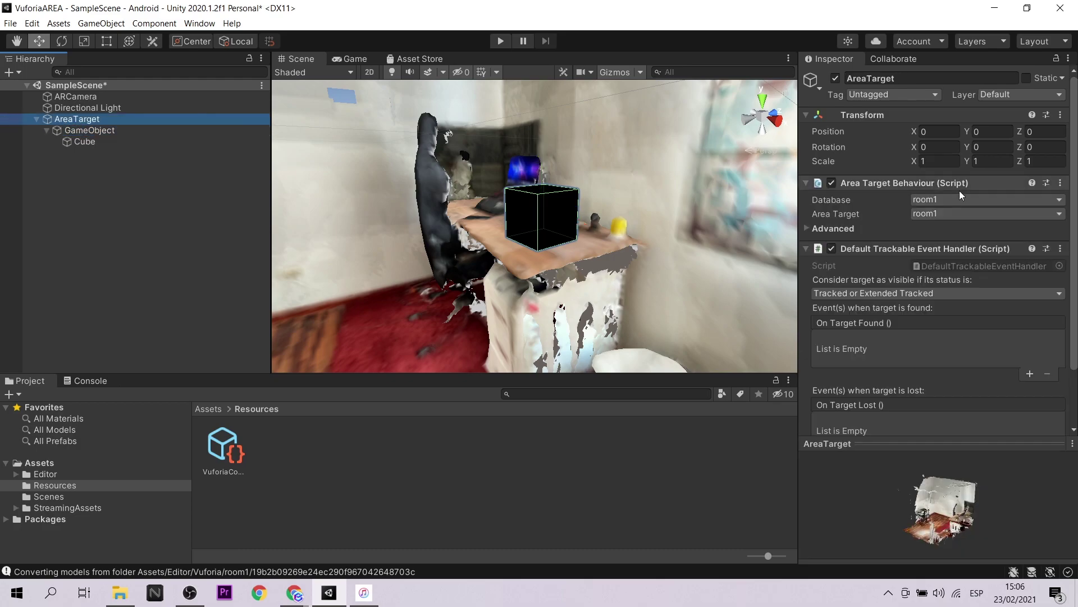
click(807, 228)
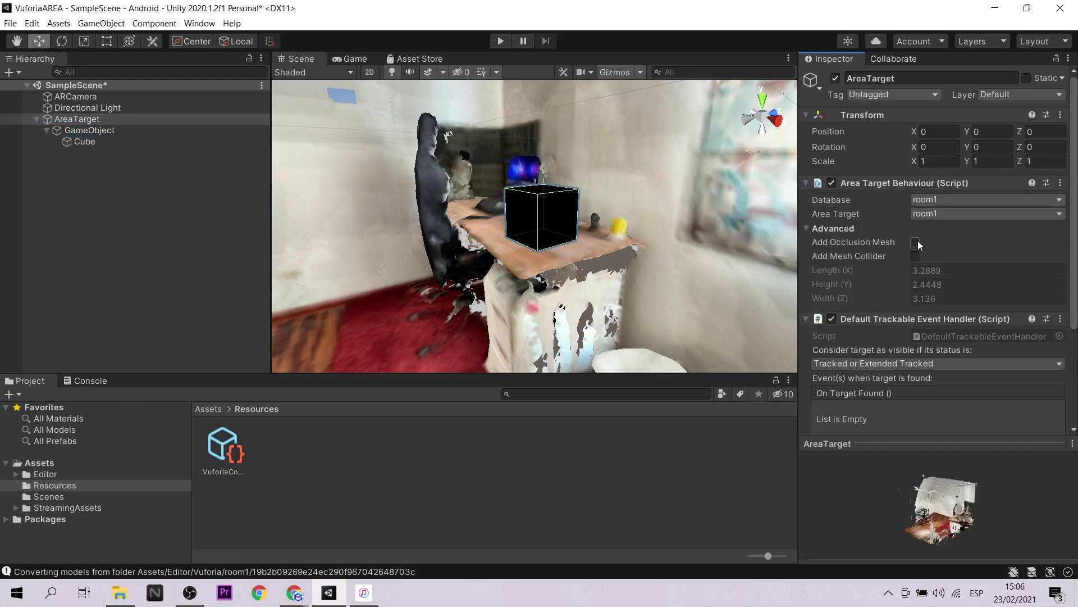
click(110, 142)
mouse_move(590, 234)
mouse_down()
mouse_move(484, 198)
mouse_move(459, 215)
mouse_move(480, 249)
mouse_up()
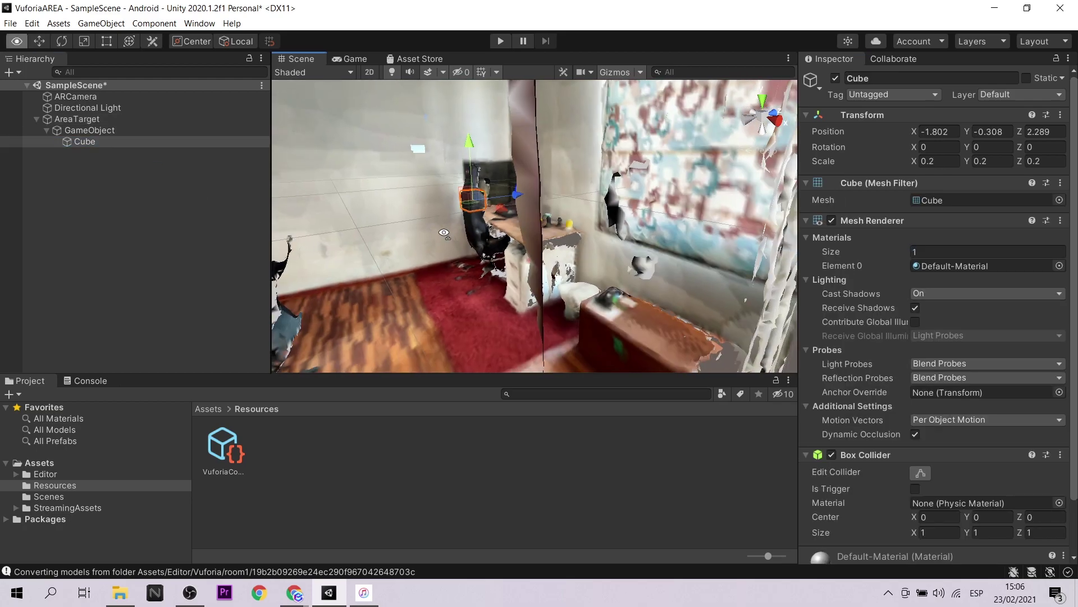
mouse_move(446, 198)
mouse_down()
mouse_move(651, 214)
mouse_move(632, 209)
mouse_up()
Step: Set the cube's X, Y and Z scale to 0.1 and frame it in the view
click(936, 163)
text(0.1)
key(Tab)
text(0.1)
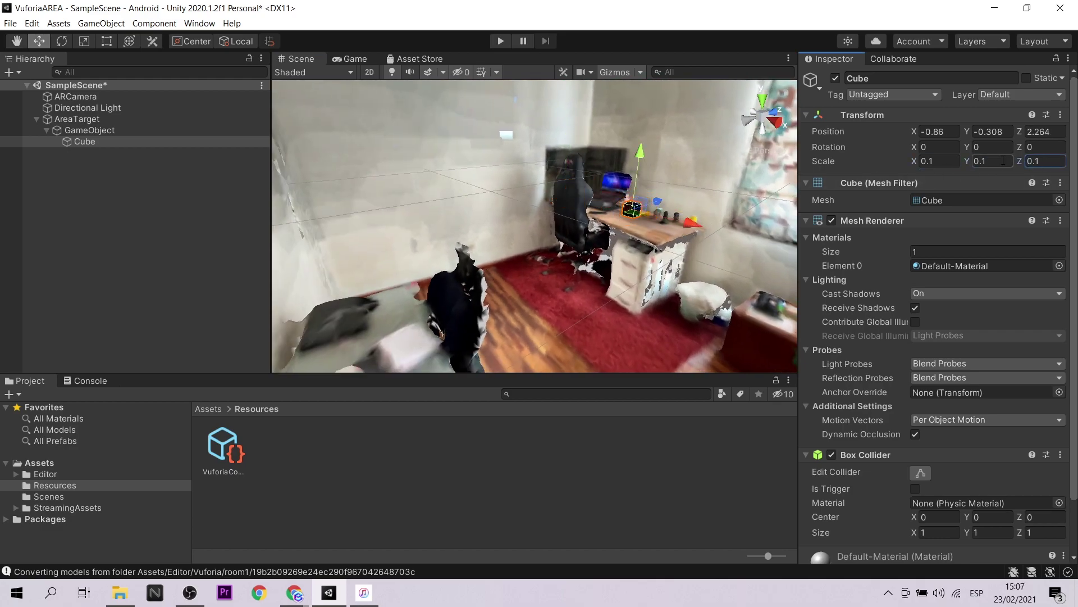
key(Tab)
text(0.1)
mouse_move(632, 259)
alt+mouse_down()
mouse_move(534, 292)
mouse_move(585, 295)
alt+mouse_up()
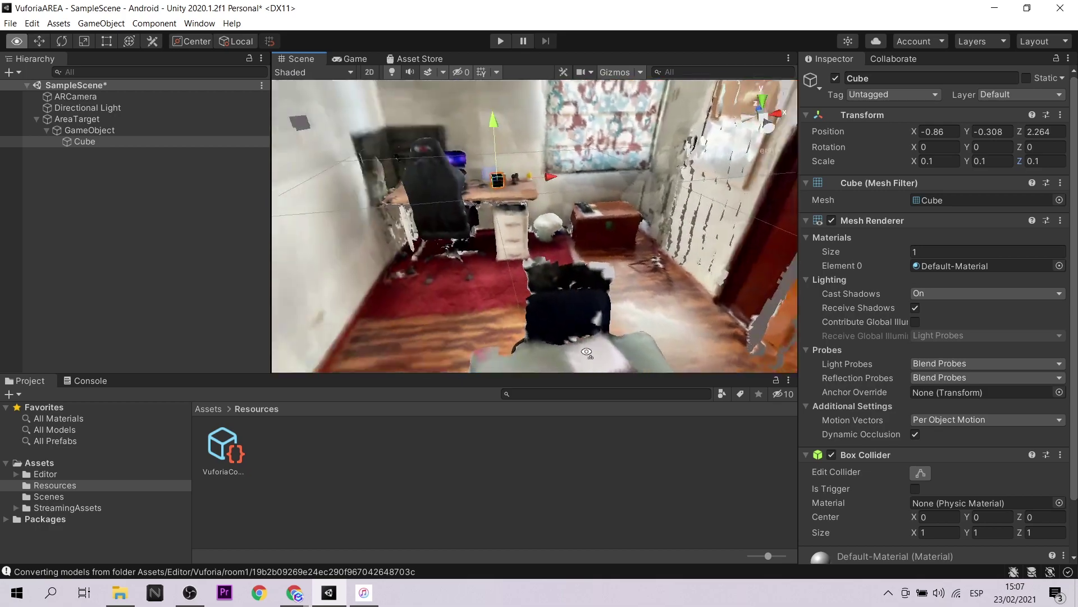
key(f)
click(775, 236)
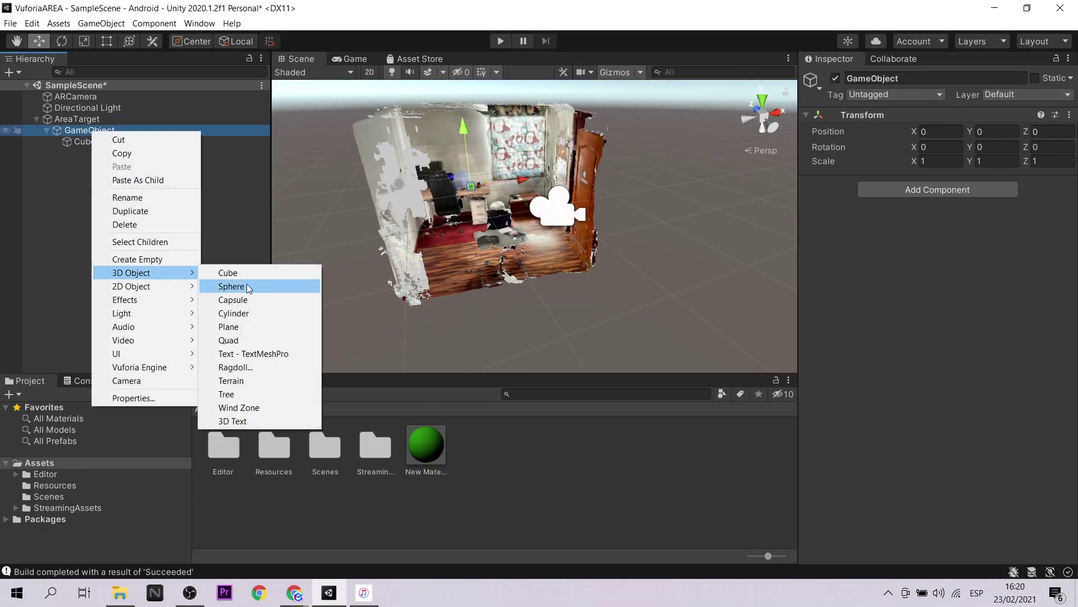
Step: Add a Tree under the GameObject and position it in the room
click(226, 394)
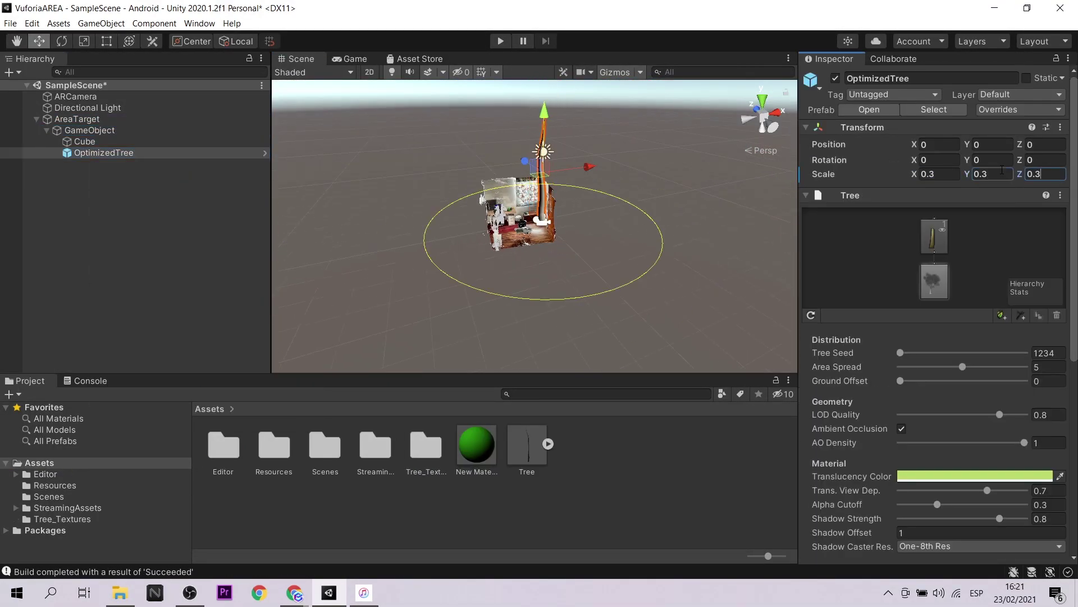
scroll(581, 241, up, 5)
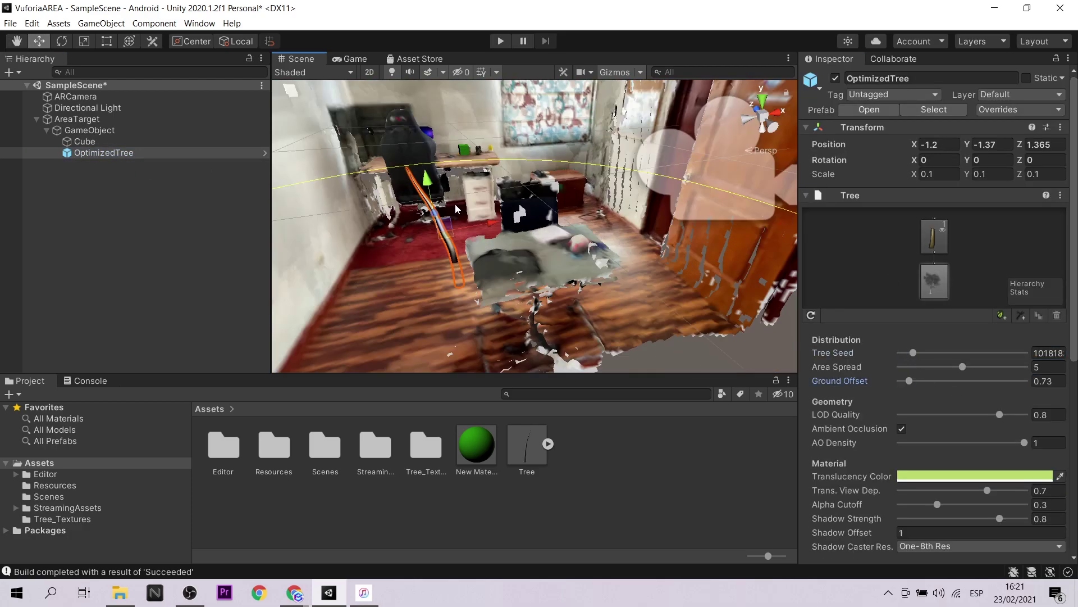
click(935, 296)
click(934, 280)
click(264, 153)
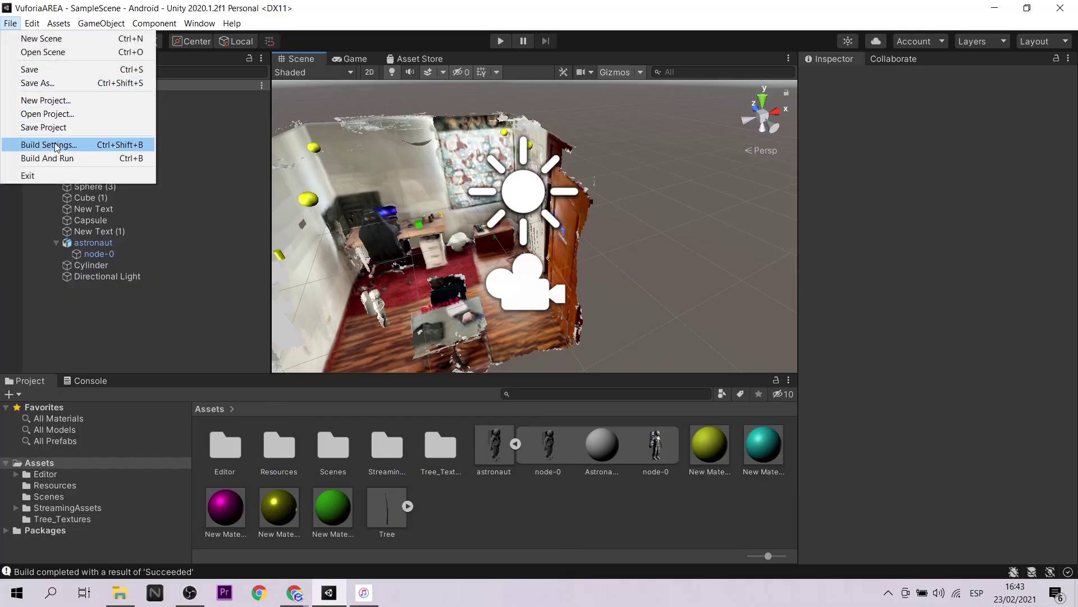
Step: Build and run for Android, saving over the existing vufoarea.apk
click(57, 147)
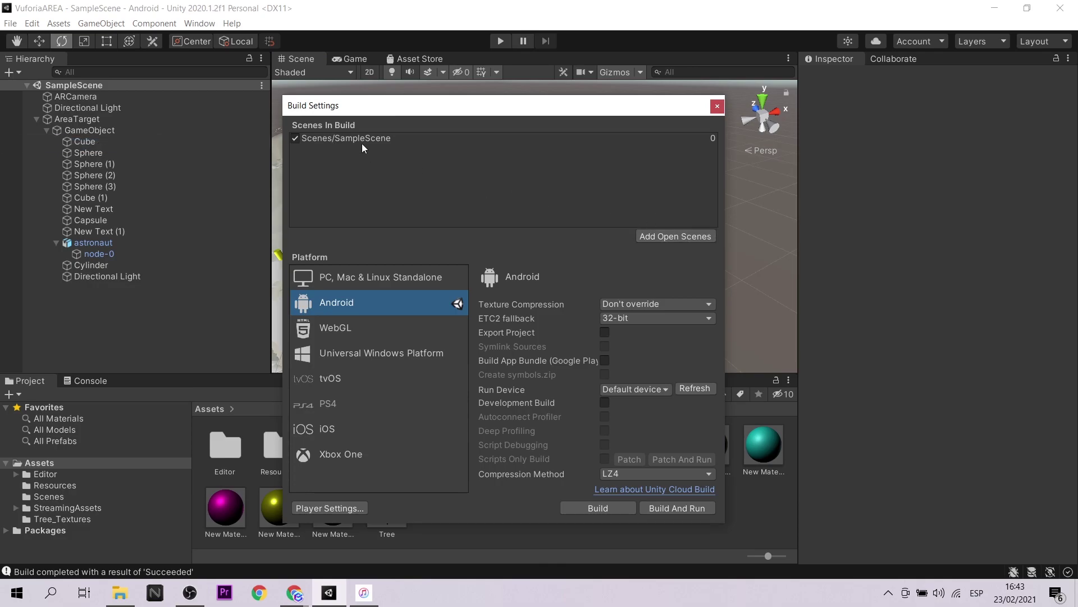
click(696, 508)
click(225, 238)
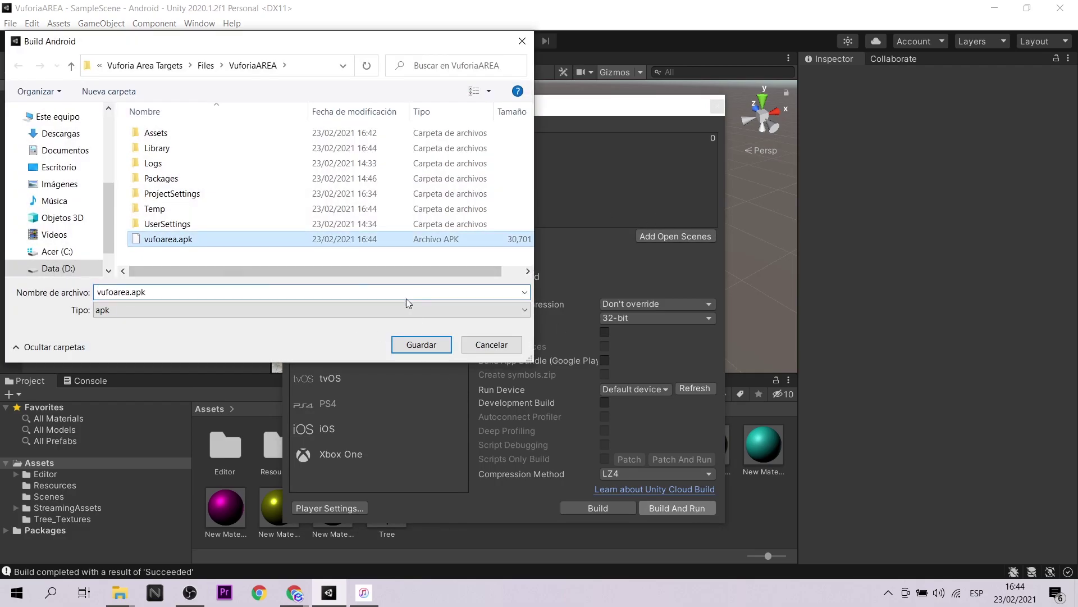
click(422, 343)
click(566, 301)
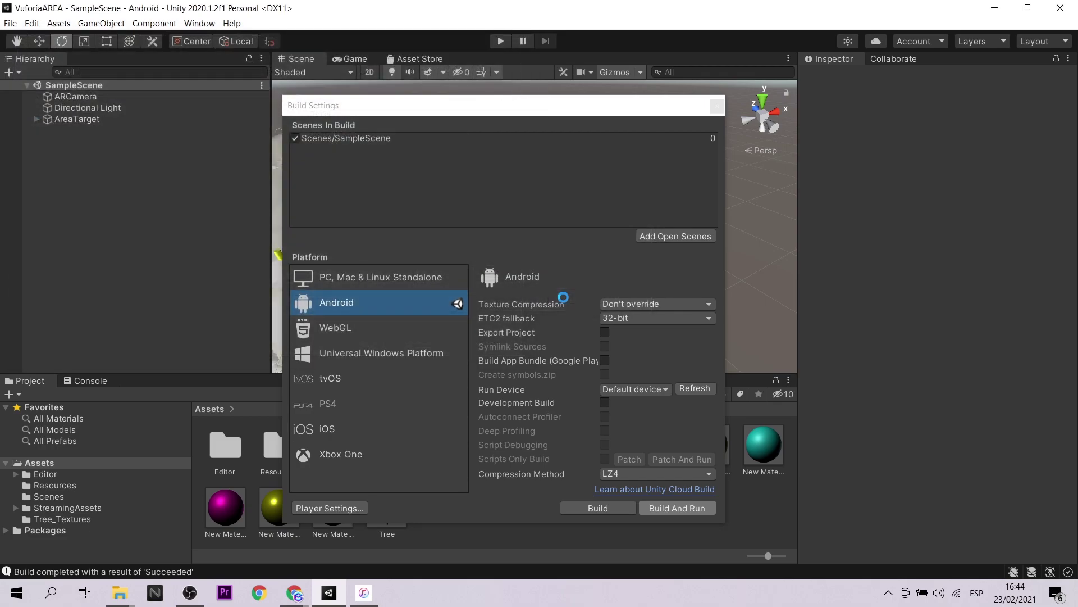